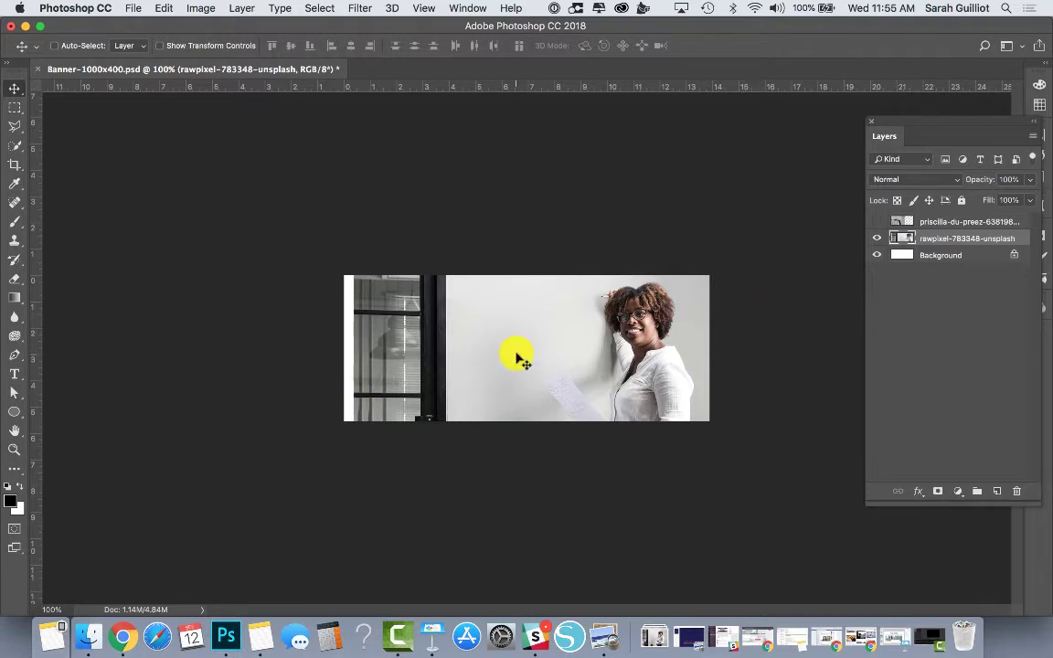
Select the whiteboard area with the woman, from the door frame to the canvas's right edge, about 9.94 by 5.56 in, using the Rectangular Marquee
key("super+plus")
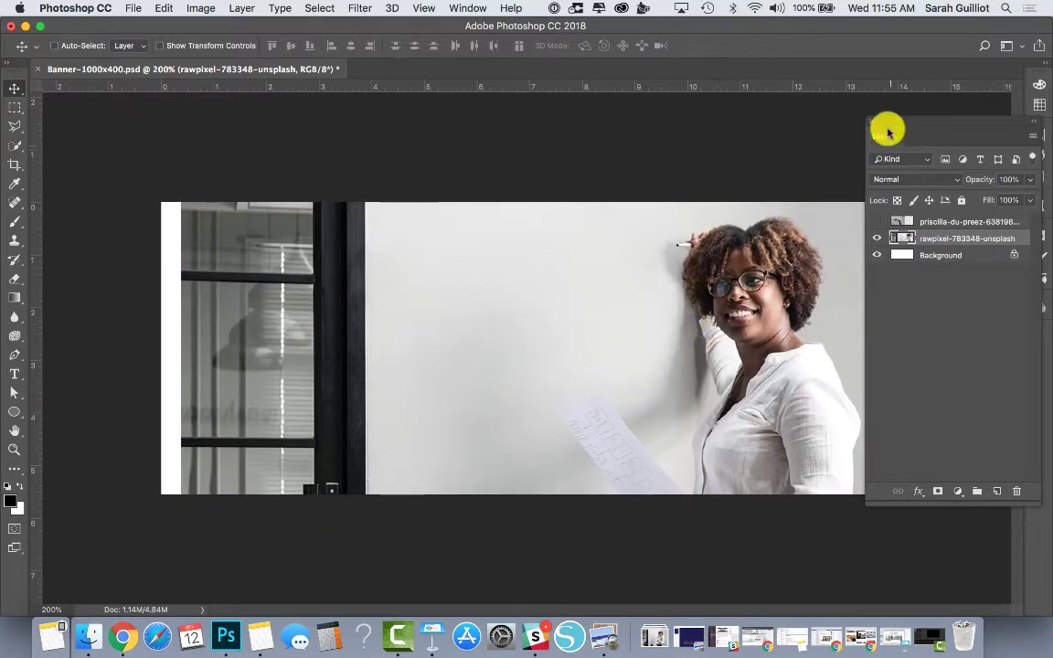
left_click_drag(886, 129, 933, 122)
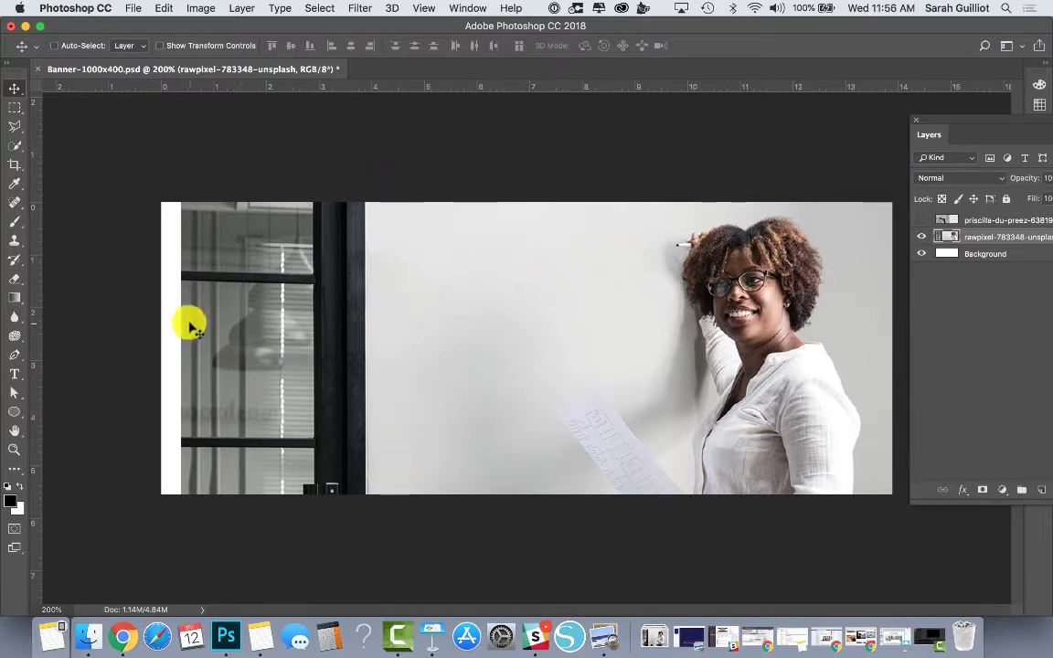
left_click_drag(947, 126, 892, 89)
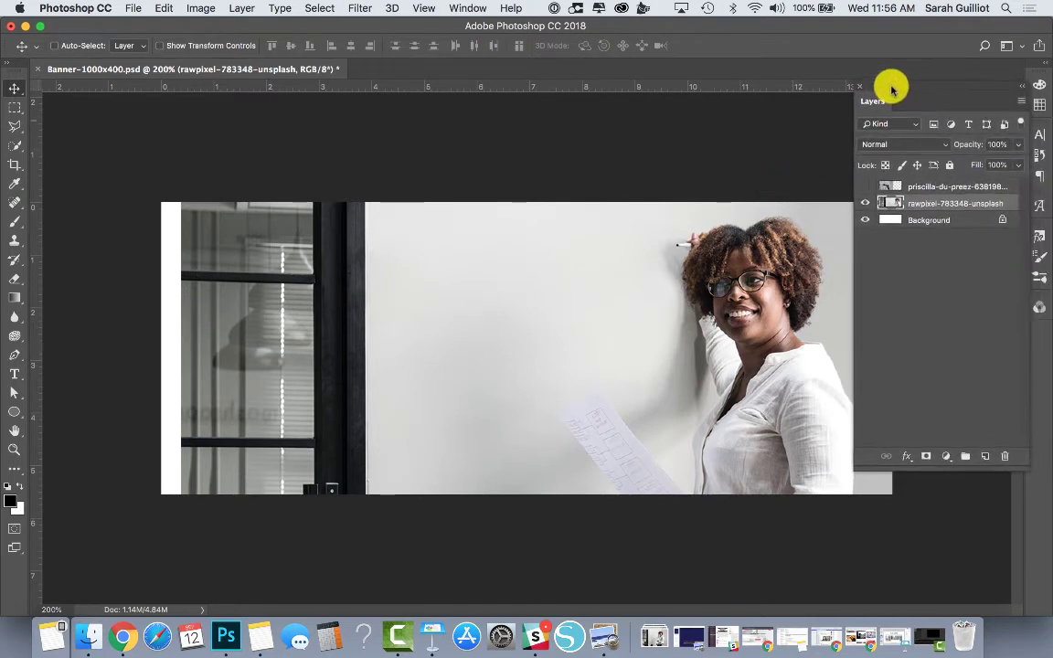
left_click(14, 107)
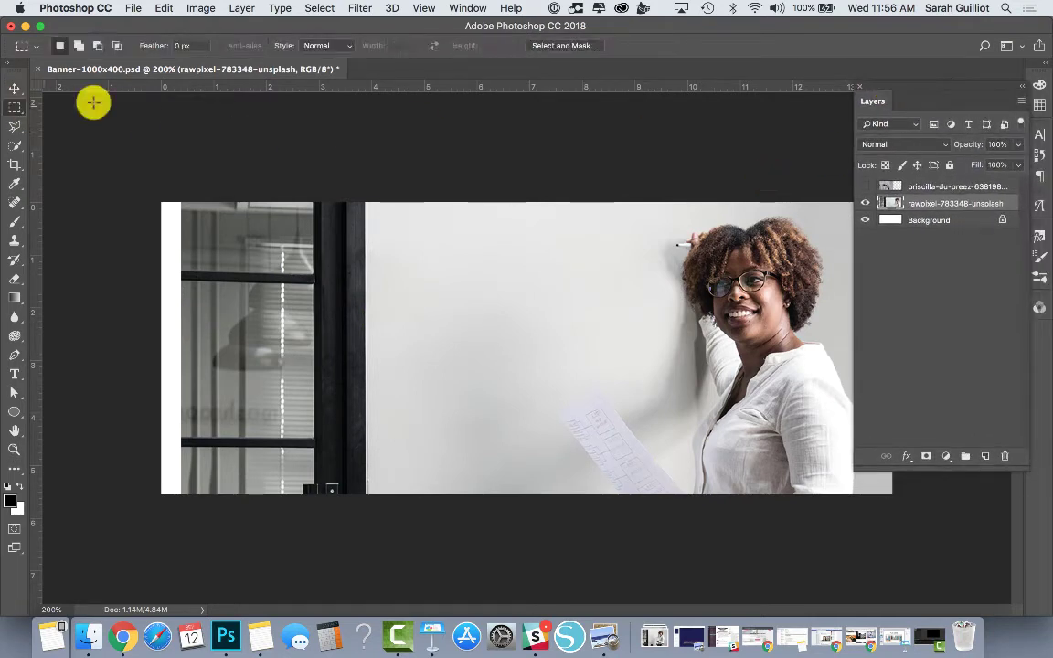
left_click_drag(902, 85, 941, 68)
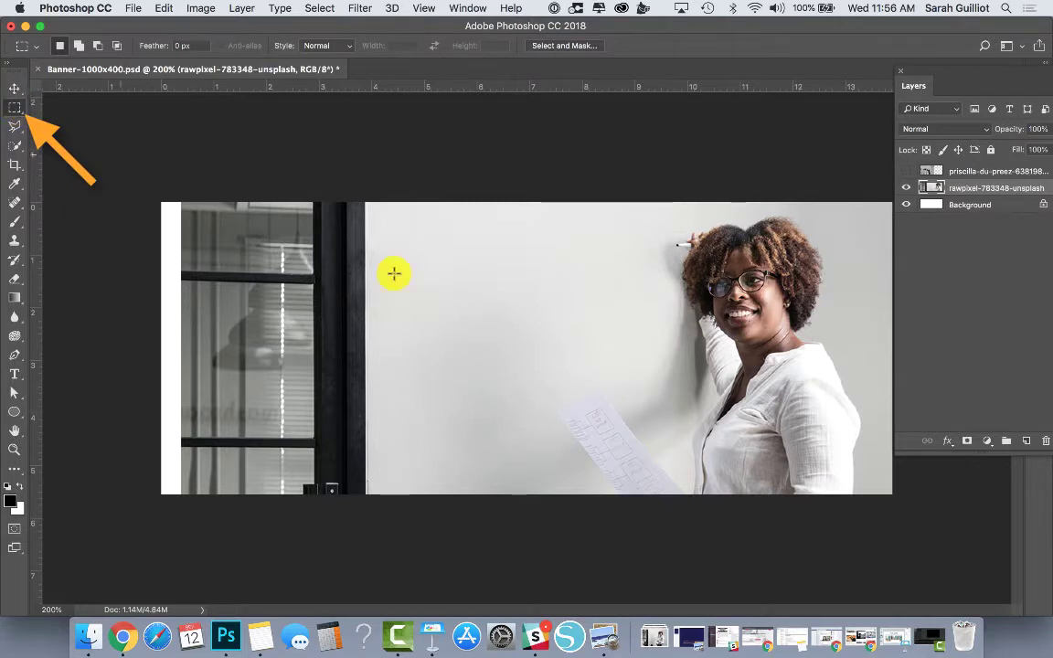
left_click_drag(891, 493, 368, 175)
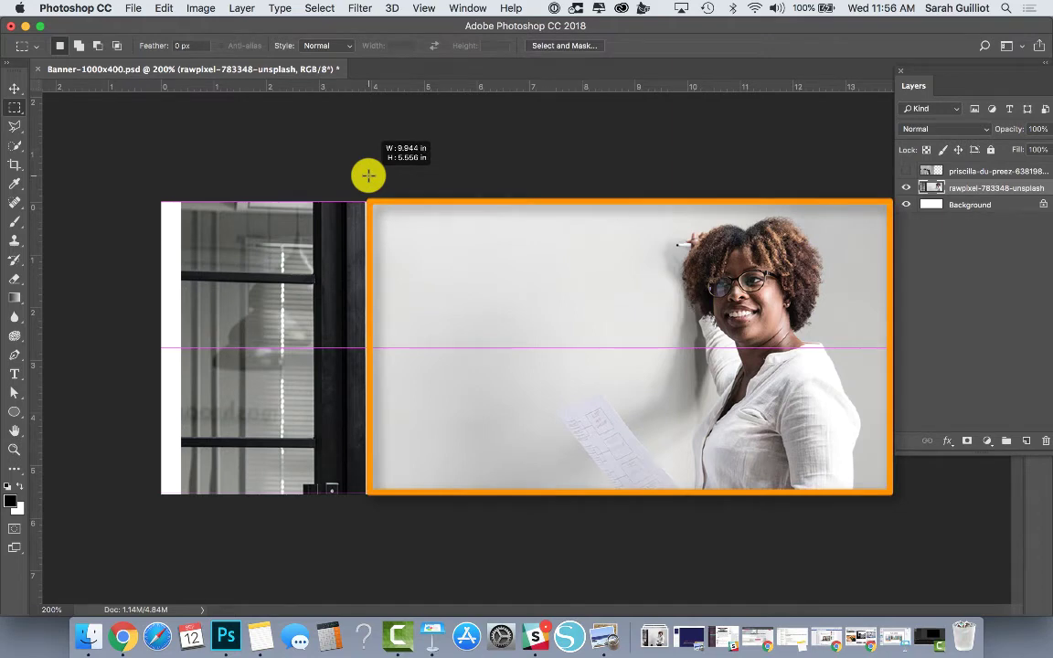
left_click_drag(367, 175, 365, 173)
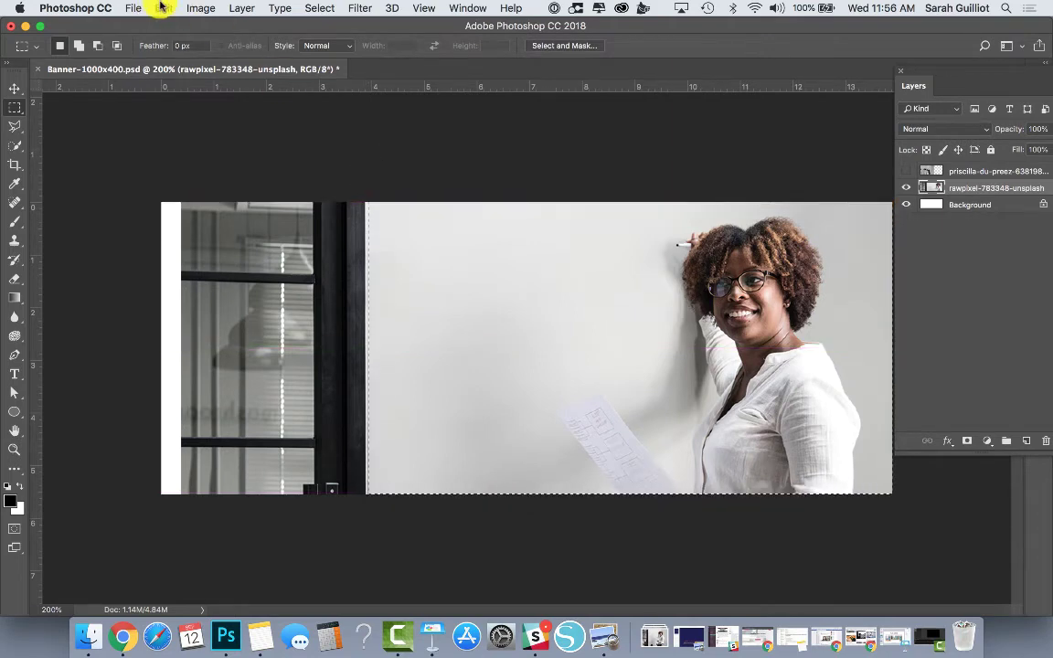
Try to stretch the selected whiteboard and woman to the canvas's left edge with Content-Aware Scale
left_click(161, 8)
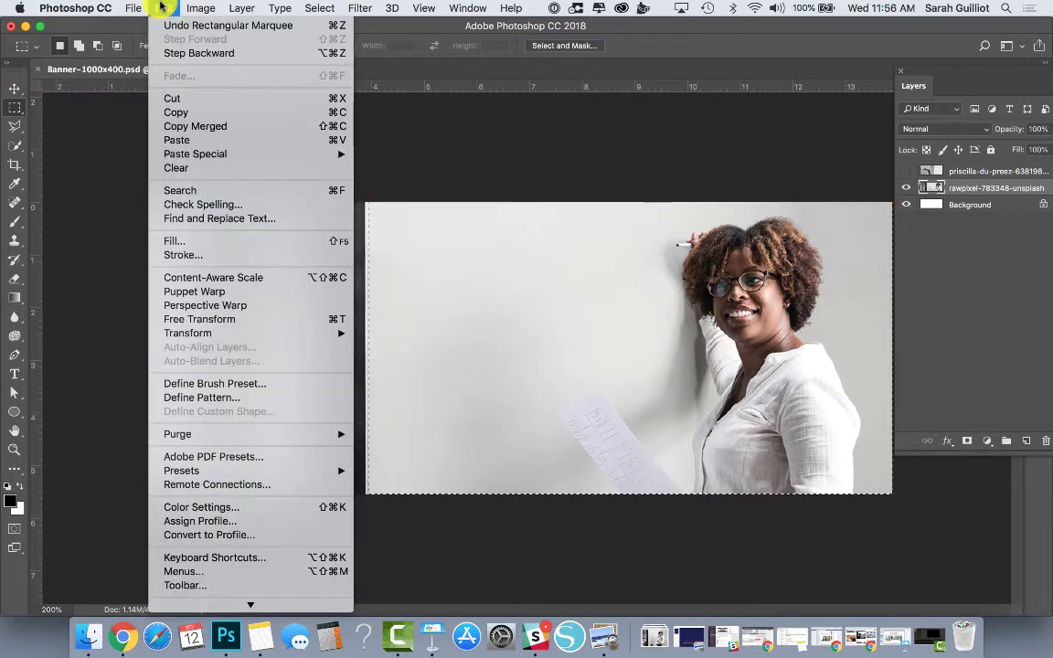
left_click(218, 278)
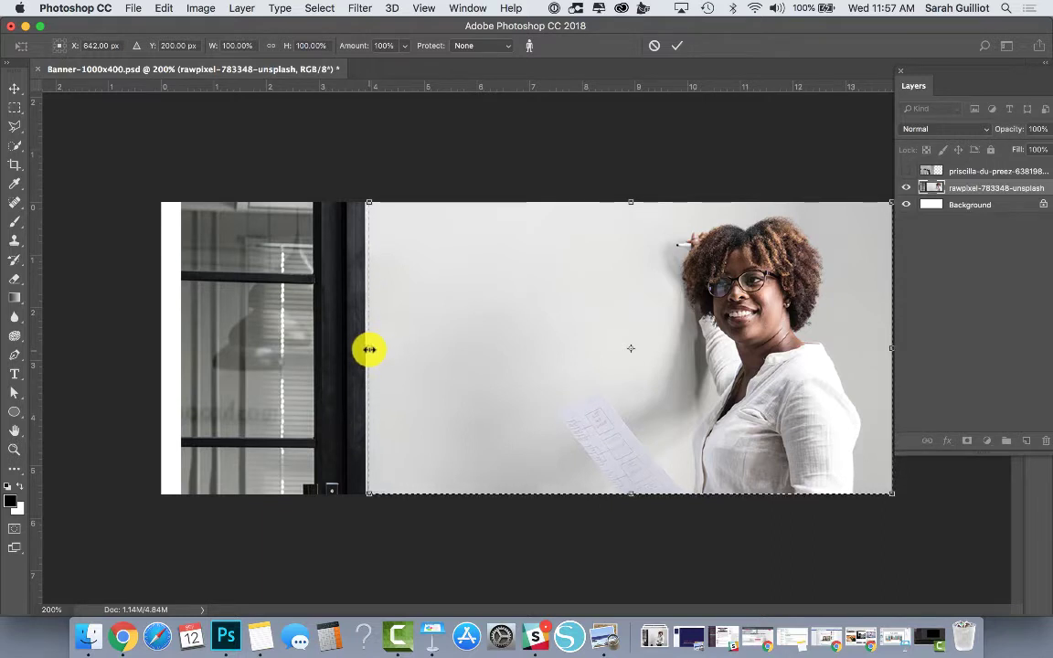
left_click_drag(368, 349, 157, 338)
key("Return")
key("m")
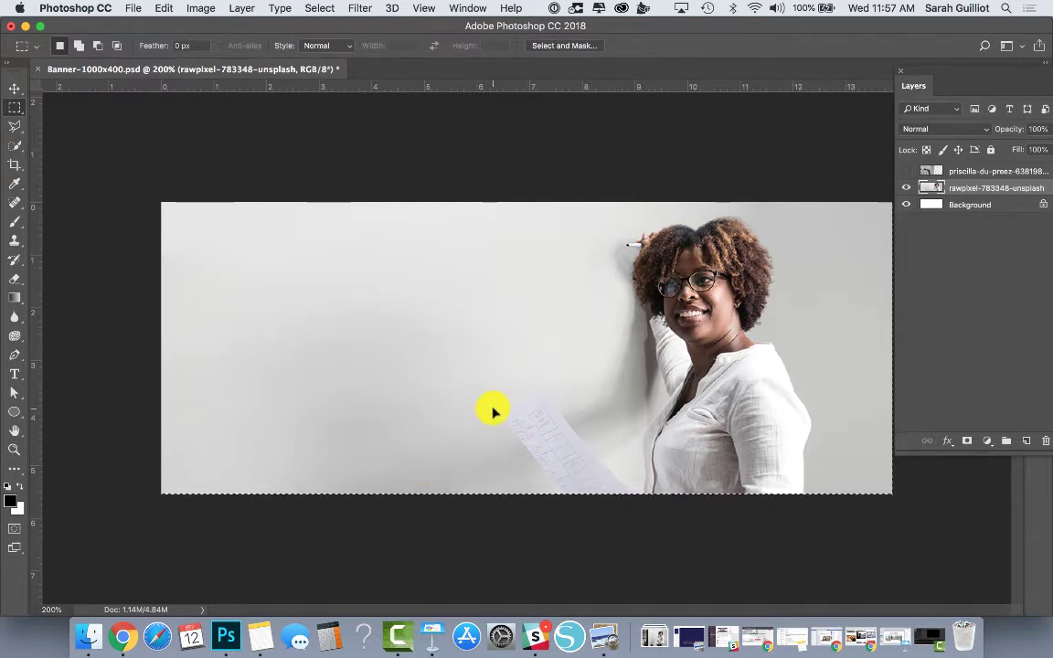
Revert the image in its history to the Rectangular Marquee state before the Content-Aware Scale
left_click_drag(921, 70, 811, 61)
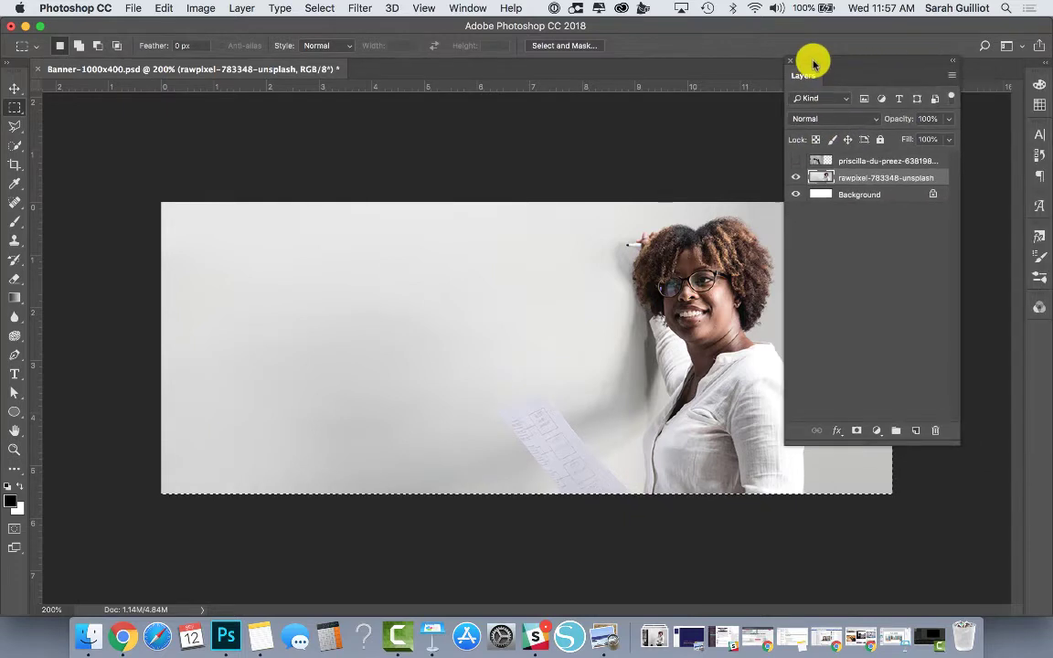
left_click(1035, 151)
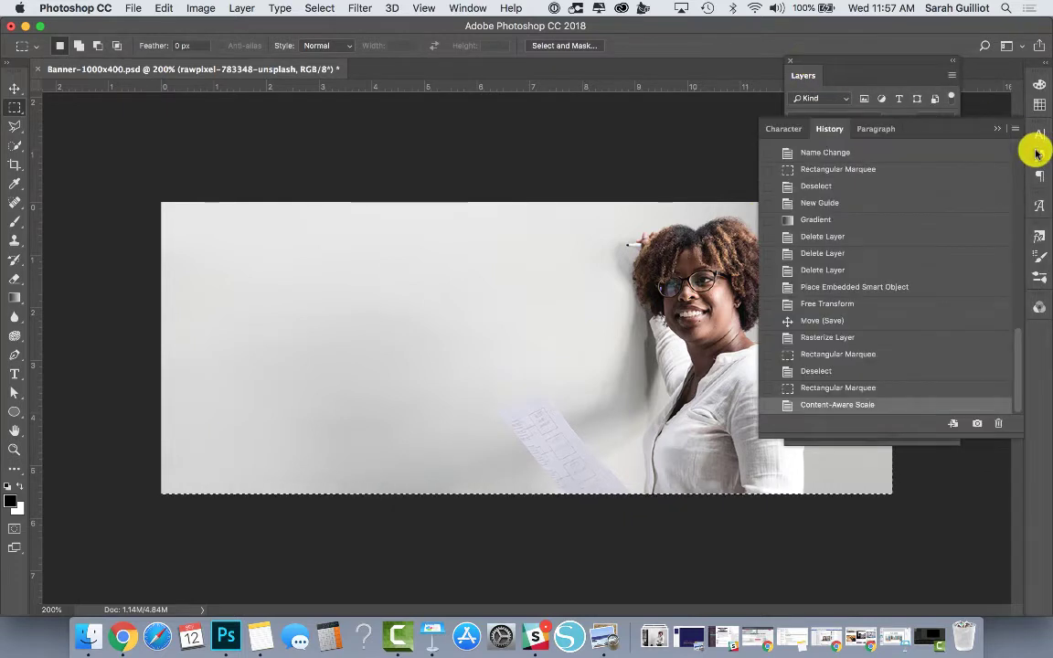
left_click(881, 389)
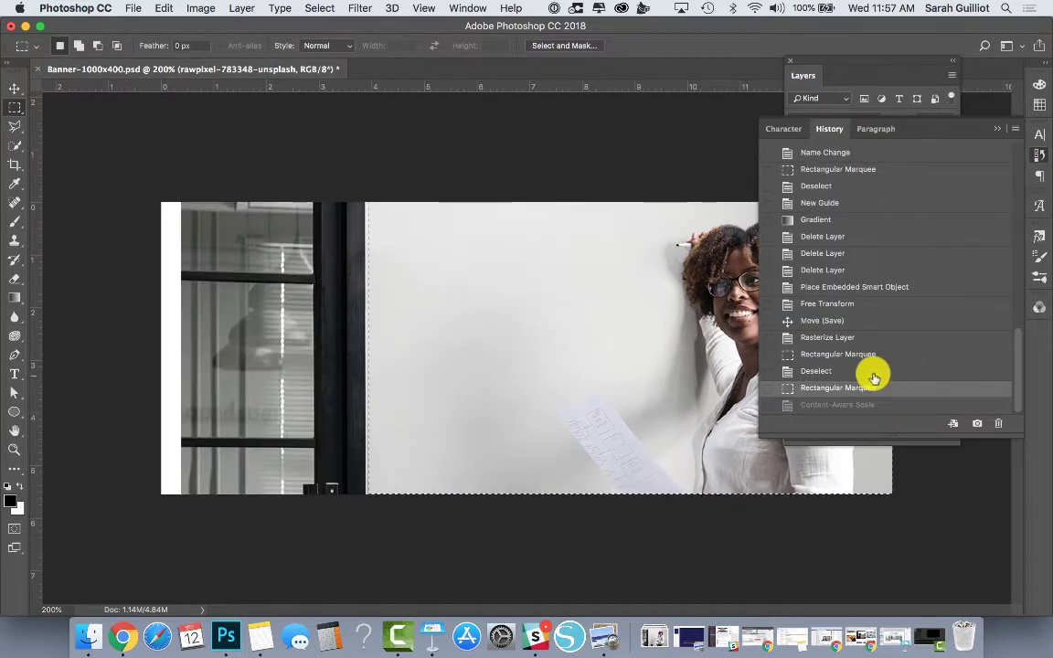
left_click(997, 131)
left_click_drag(850, 58, 923, 62)
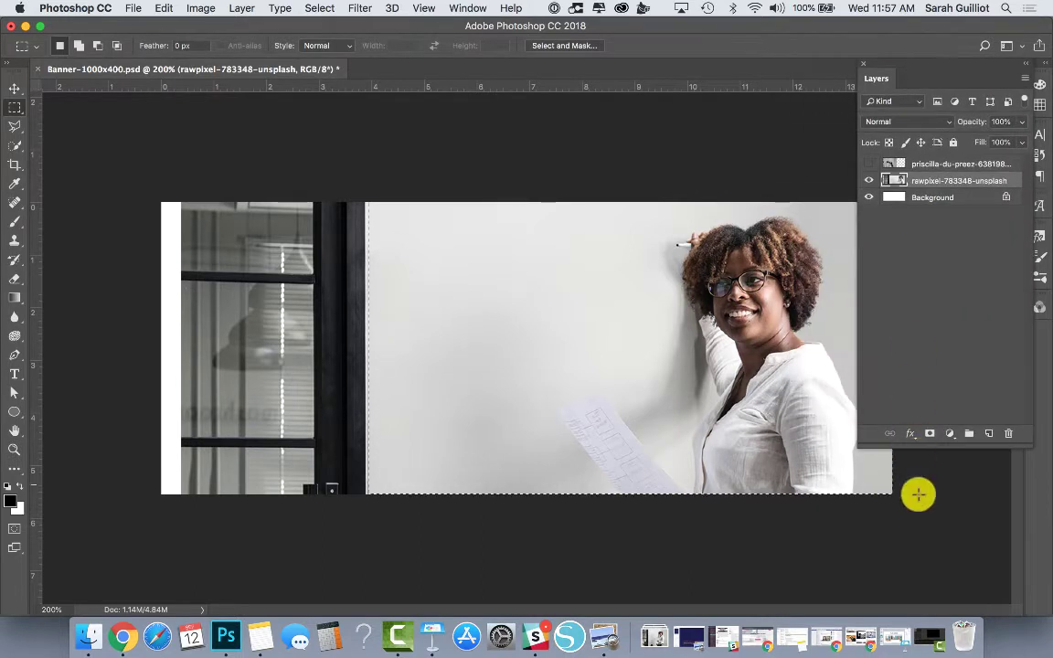
Reduce the selection to the blank wall beside the door and stretch it to about 218% width past the canvas's left edge with Content-Aware Scale
left_click_drag(917, 501, 551, 527)
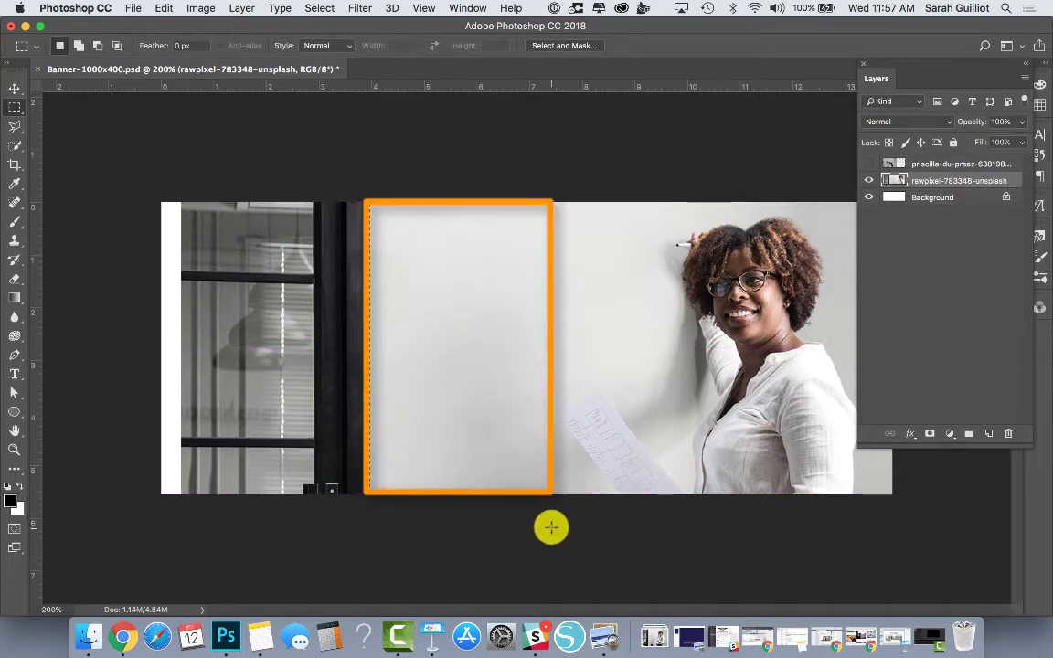
left_click(159, 7)
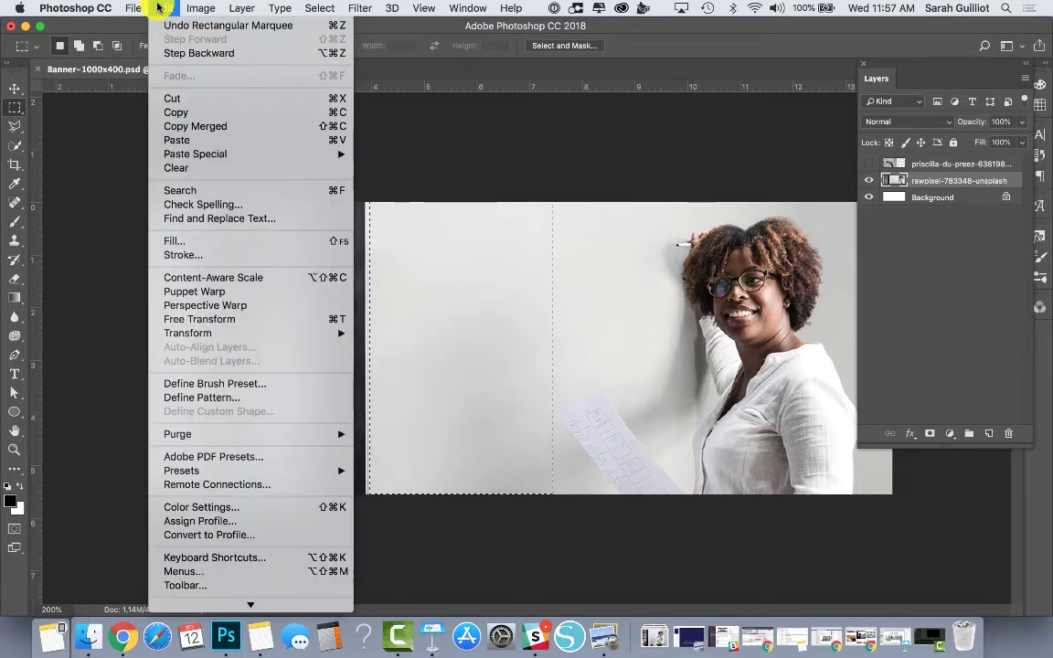
left_click(222, 277)
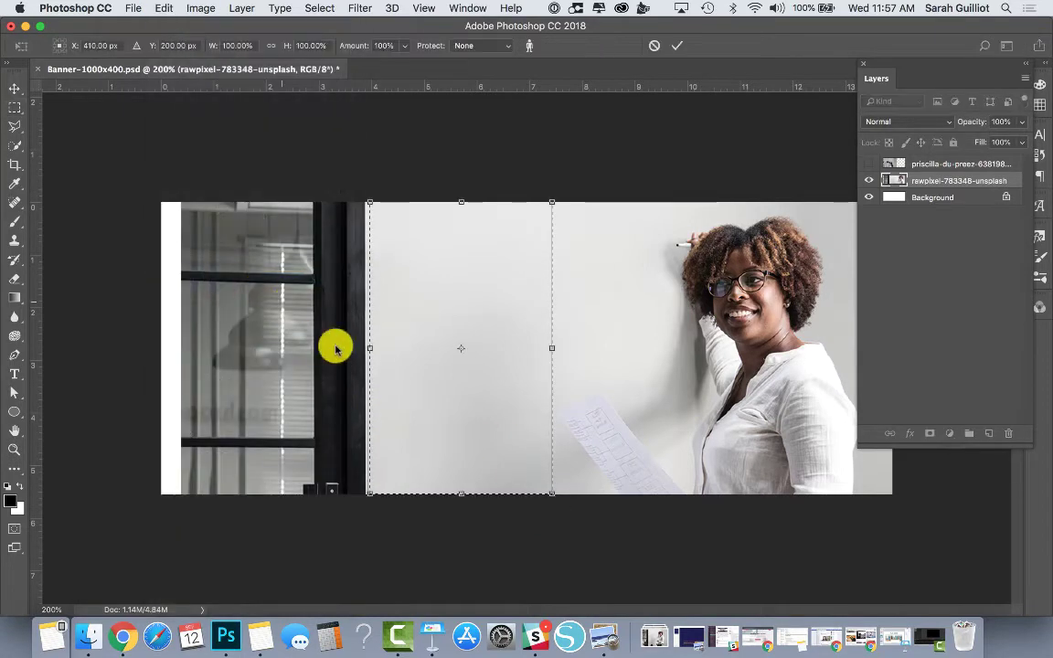
left_click_drag(369, 348, 154, 342)
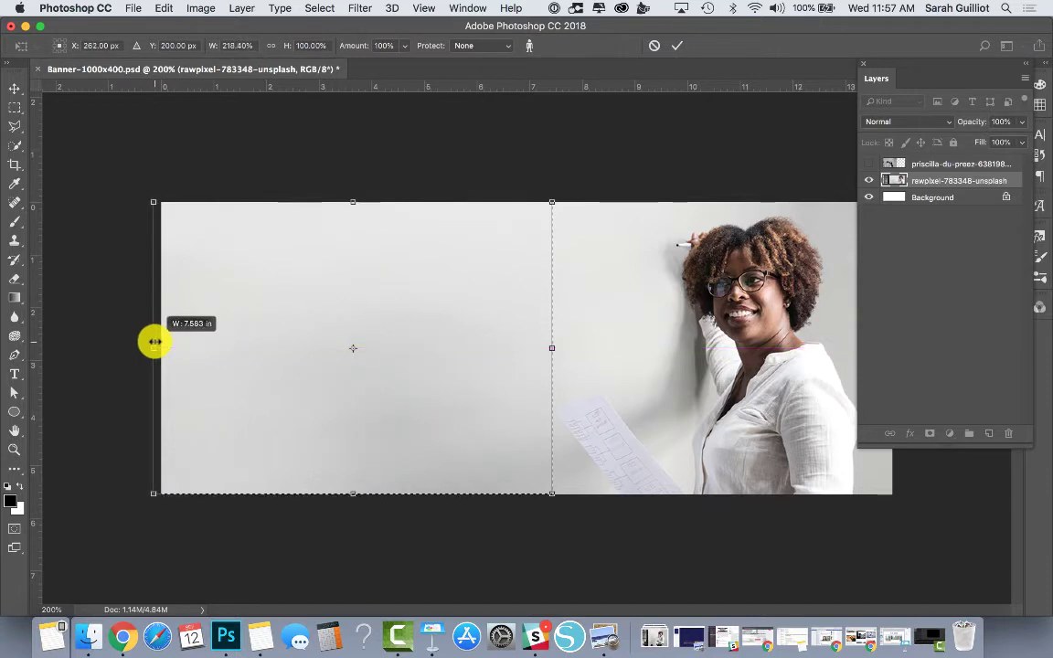
key("Return")
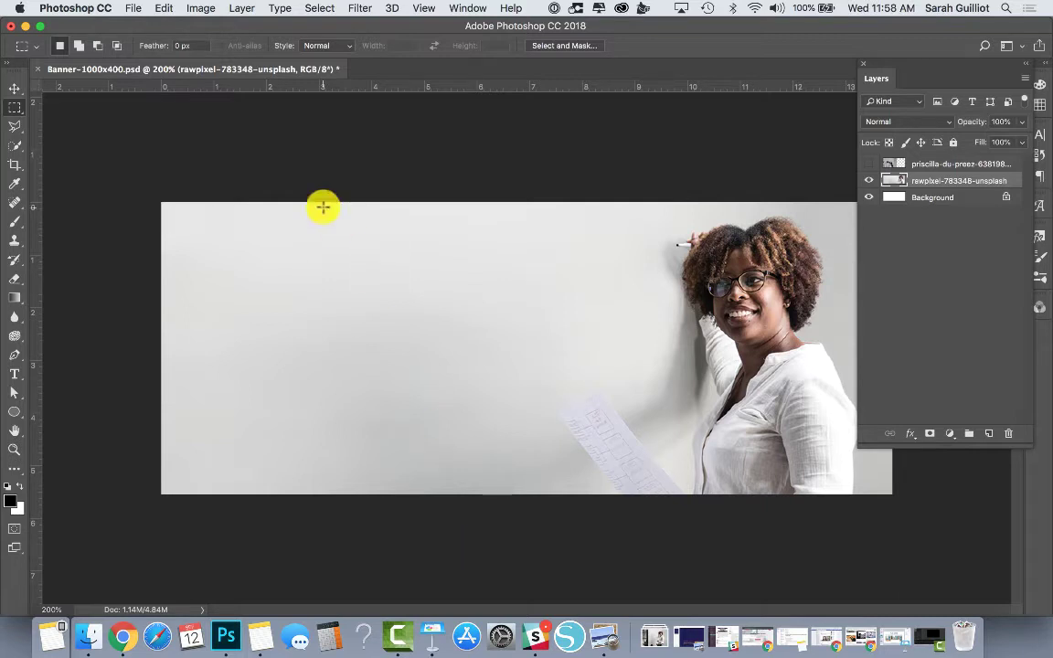
Hide the rawpixel photo layer and show the clothes rack photo layer
left_click(14, 89)
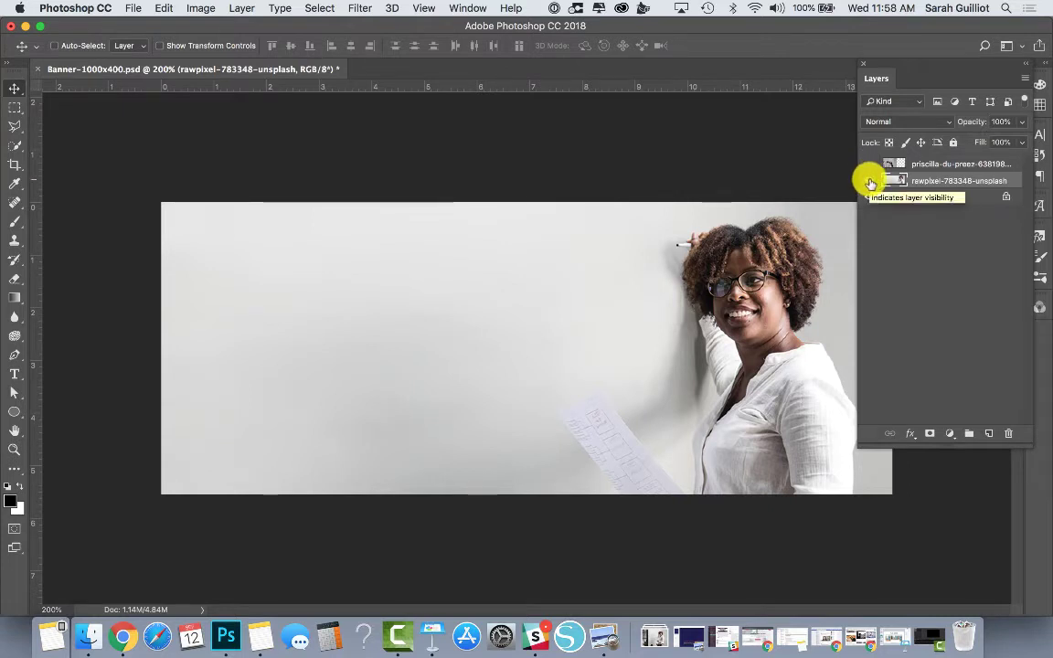
left_click(870, 182)
left_click(866, 163)
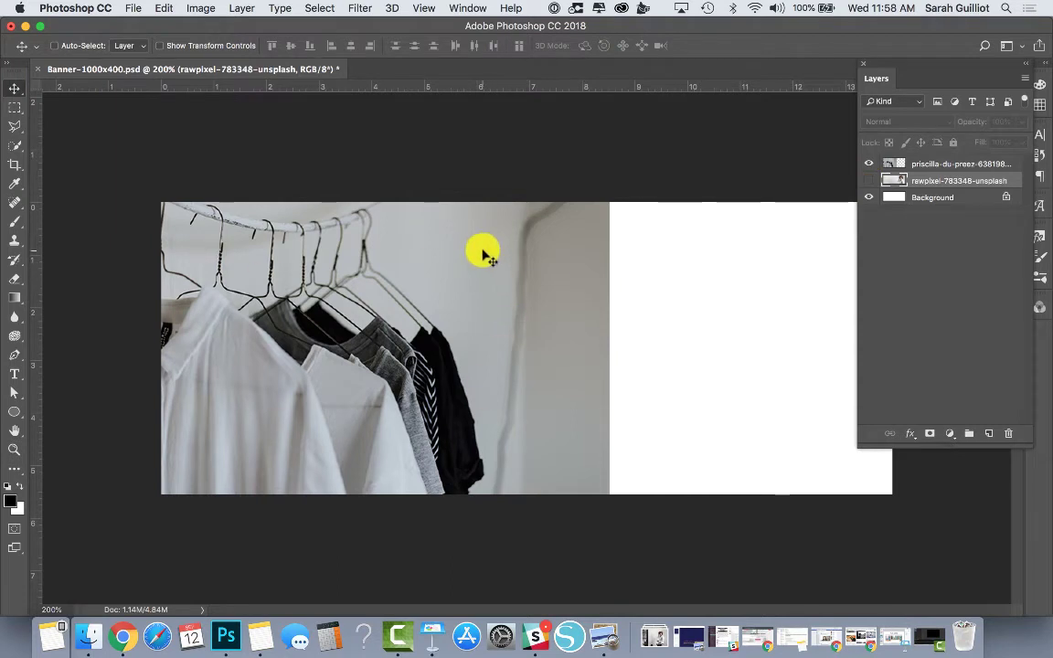
left_click(15, 108)
left_click_drag(498, 202, 607, 576)
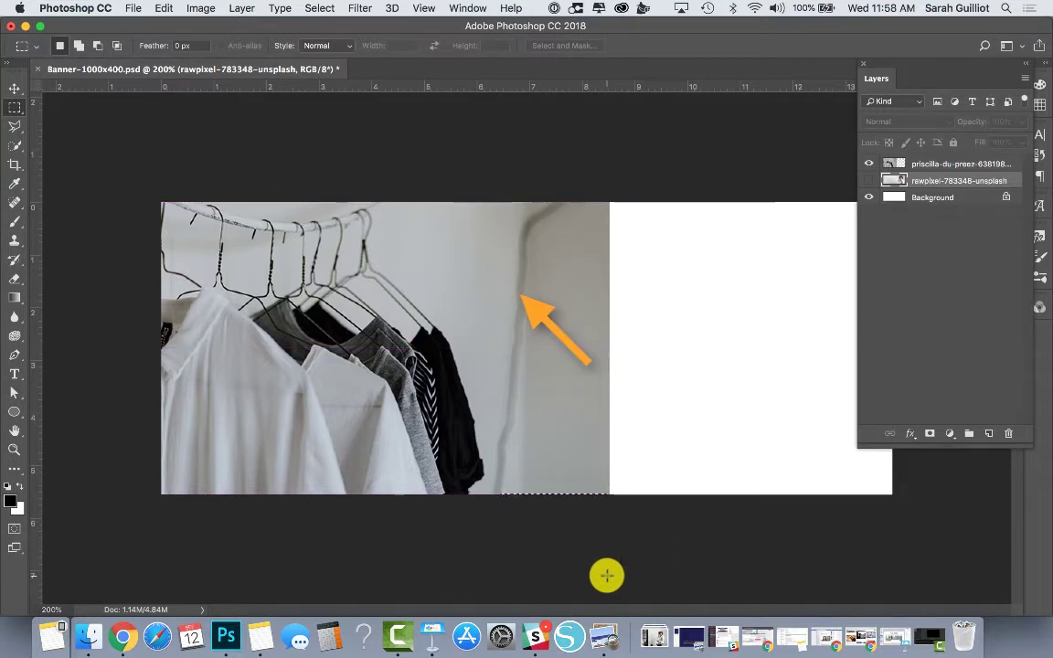
key("super+d")
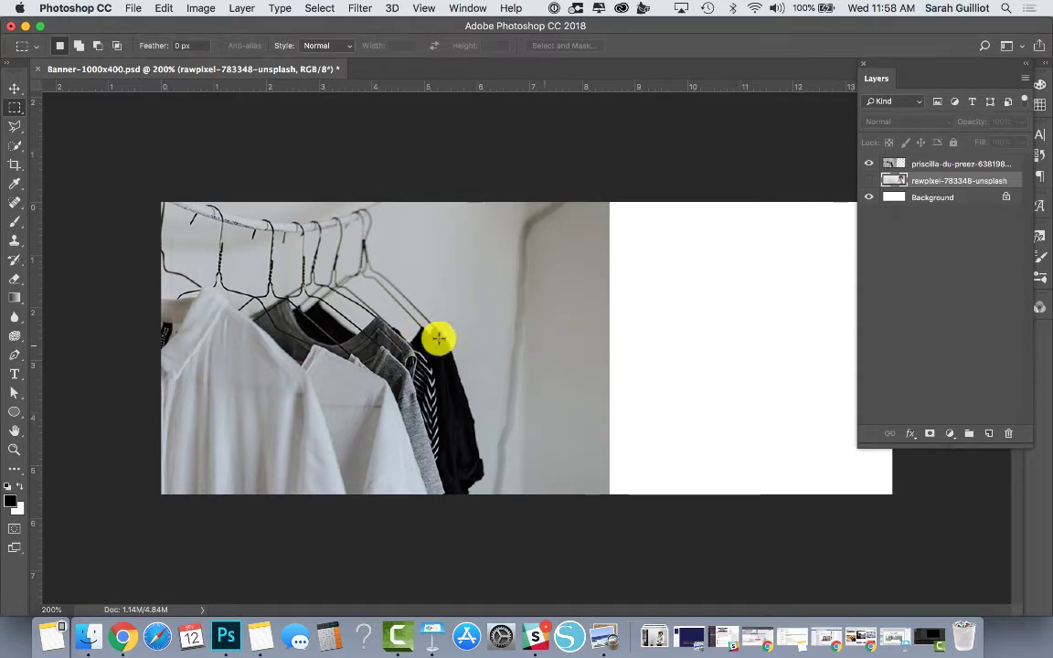
left_click_drag(606, 197, 491, 493)
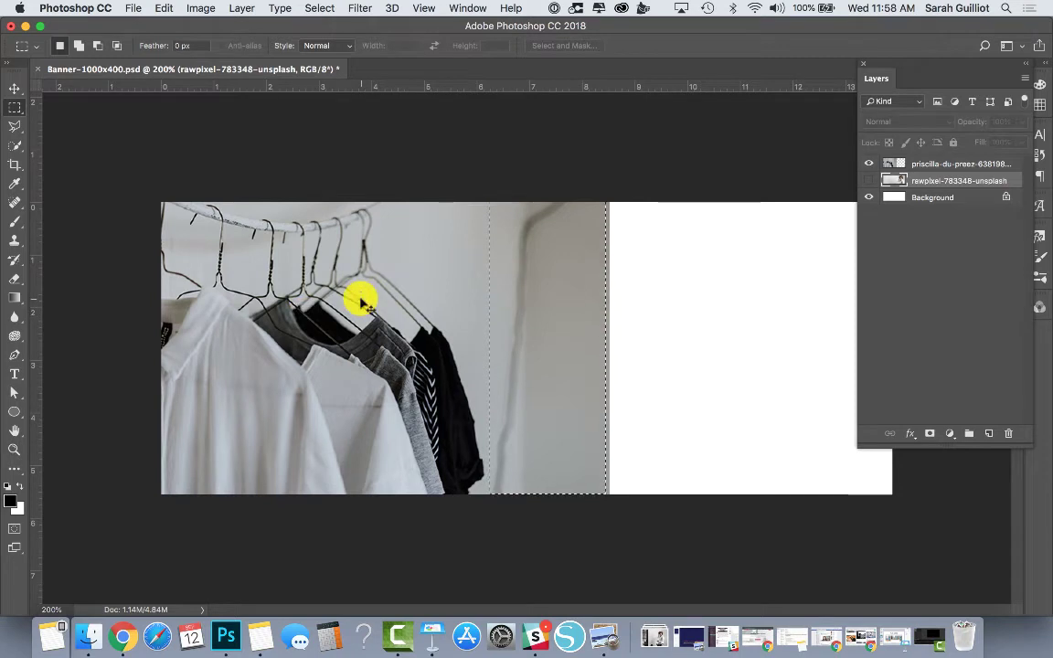
key("super+d")
Add a Levels adjustment above the clothes rack photo with black input 27, white input 209 and slightly brighter midtones
left_click(953, 165)
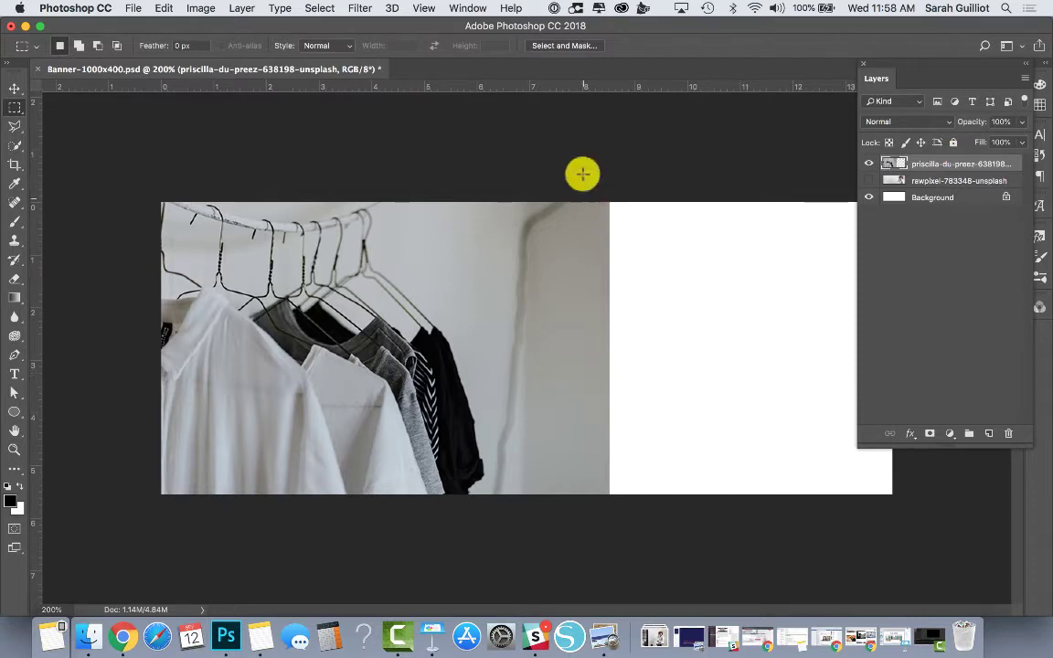
left_click(14, 88)
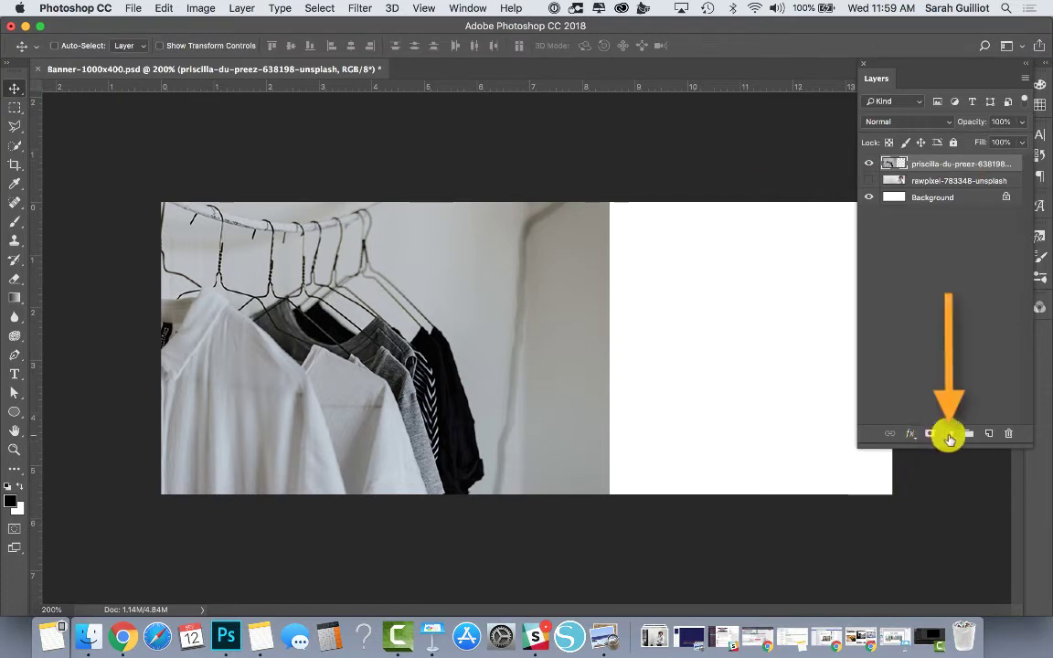
left_click(949, 437)
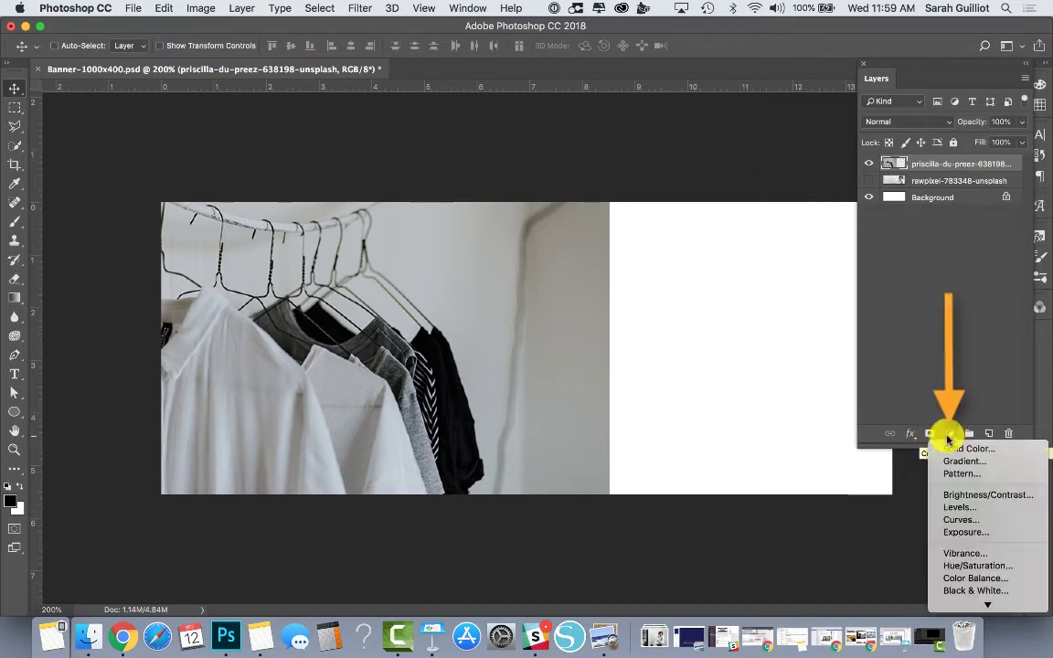
left_click(983, 508)
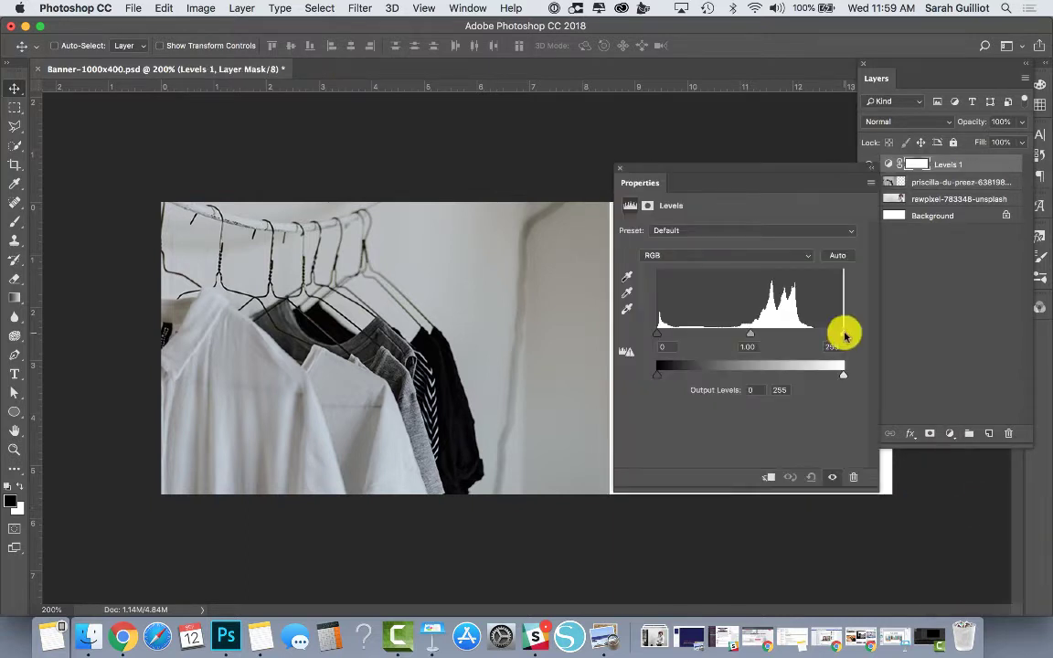
left_click_drag(846, 338, 812, 336)
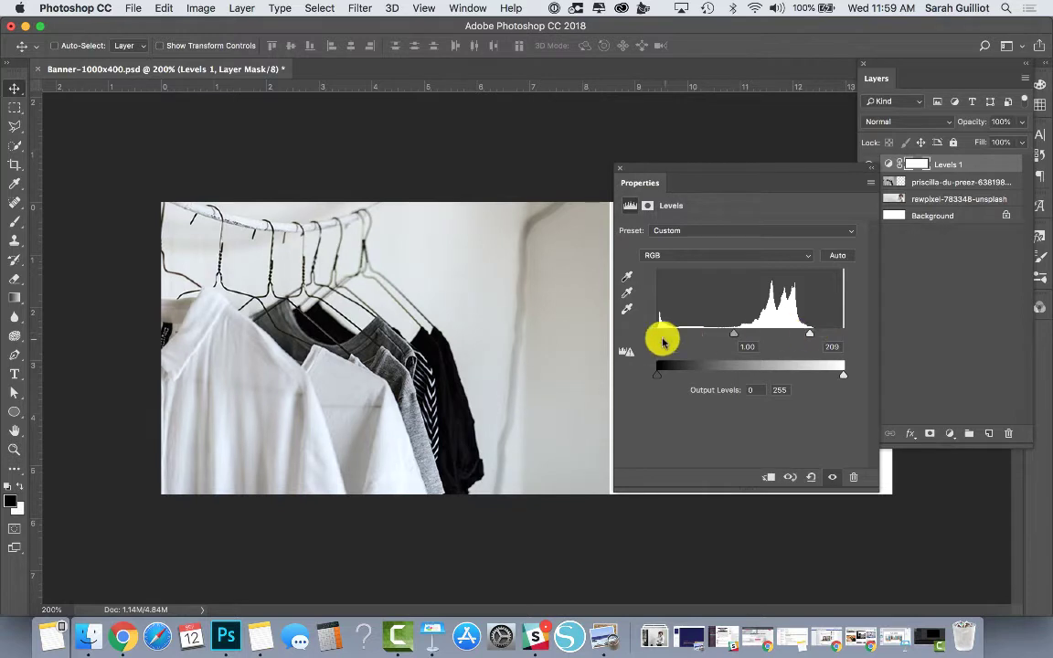
left_click_drag(658, 337, 674, 337)
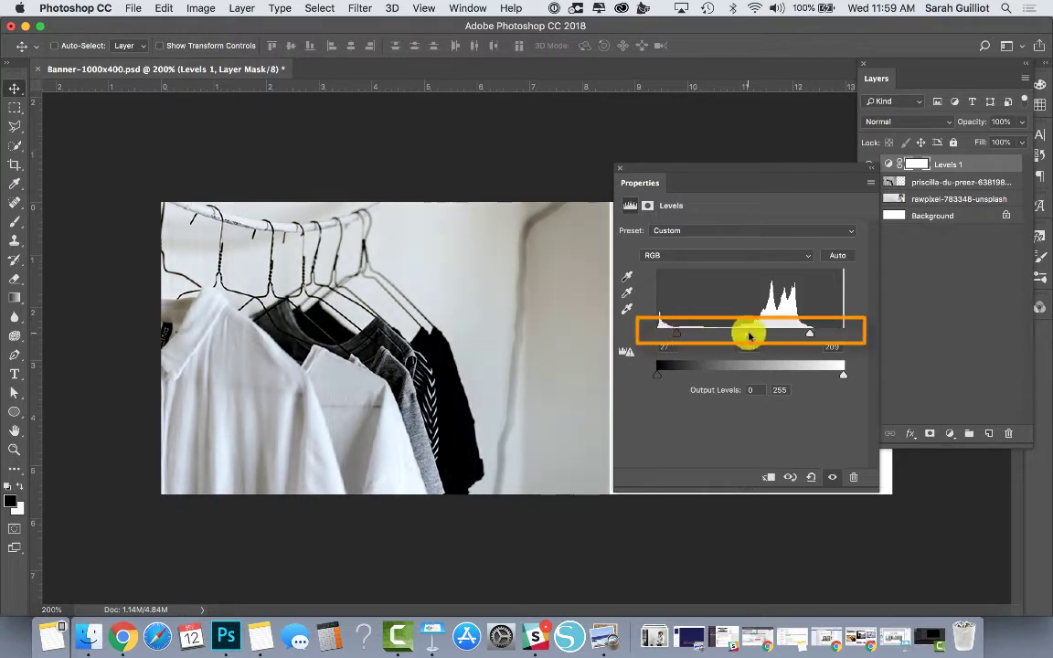
left_click_drag(742, 335, 741, 336)
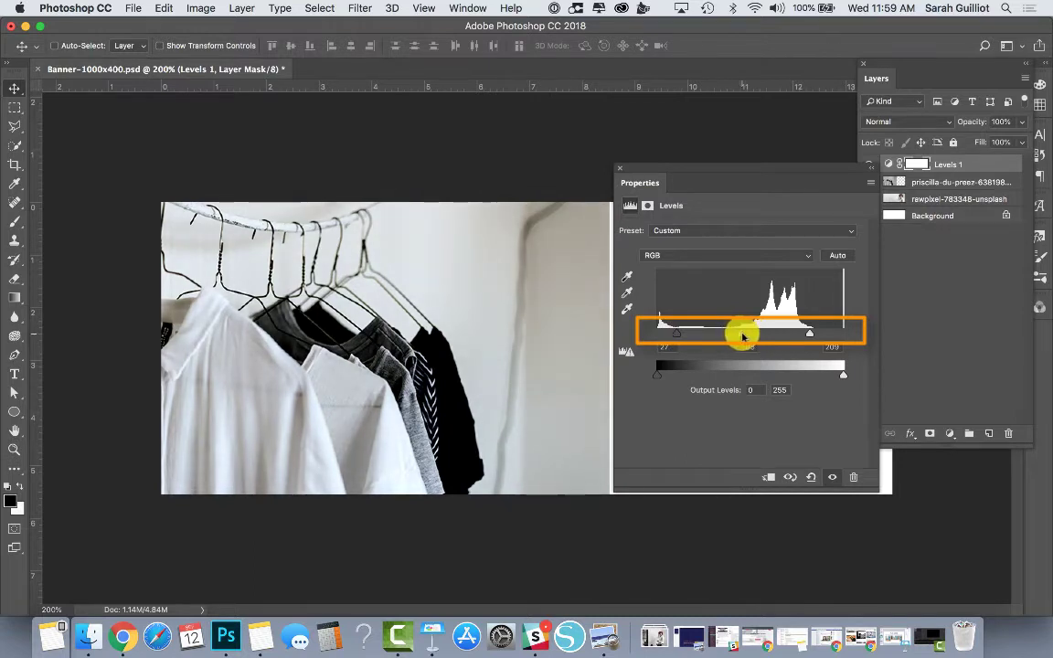
left_click(620, 167)
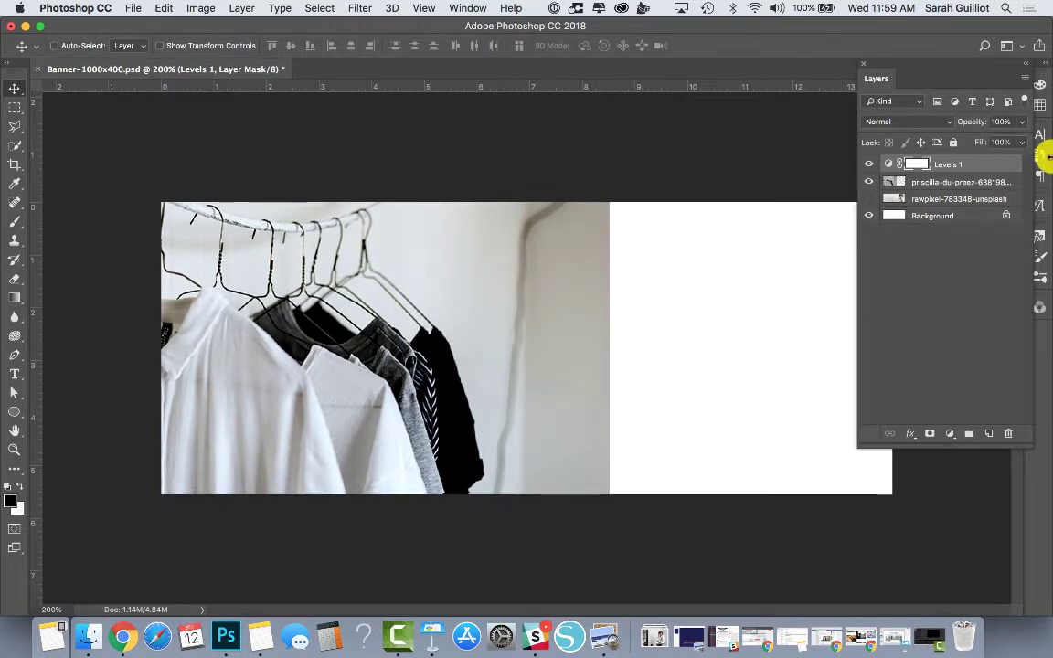
Merge the Levels adjustment layer with the clothes rack photo layer
left_click(985, 170)
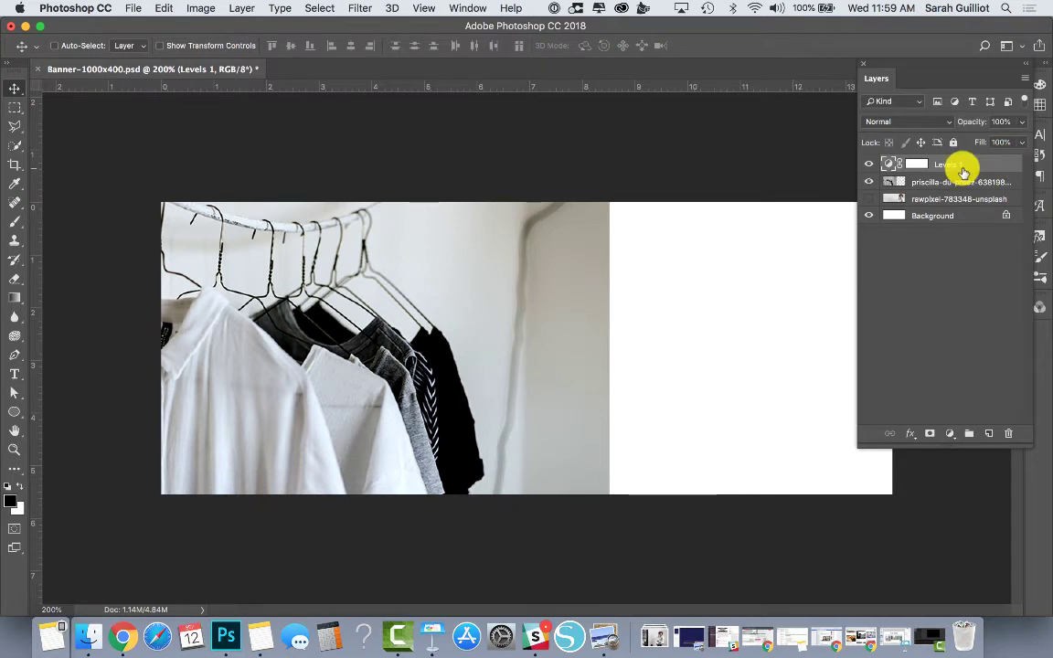
left_click(960, 184, "shift")
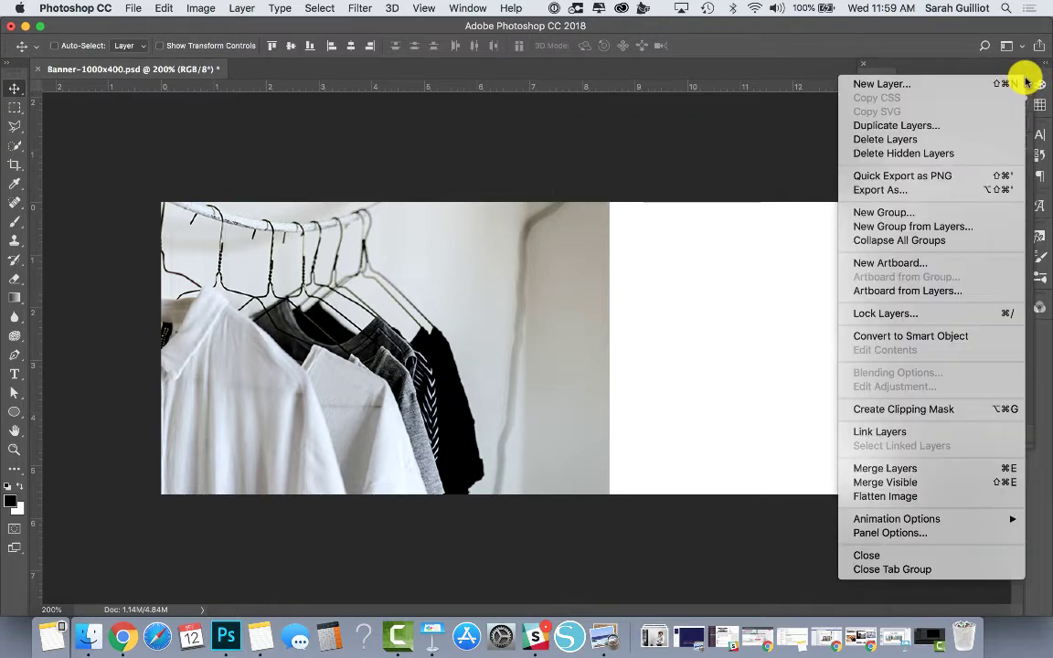
left_click(932, 469)
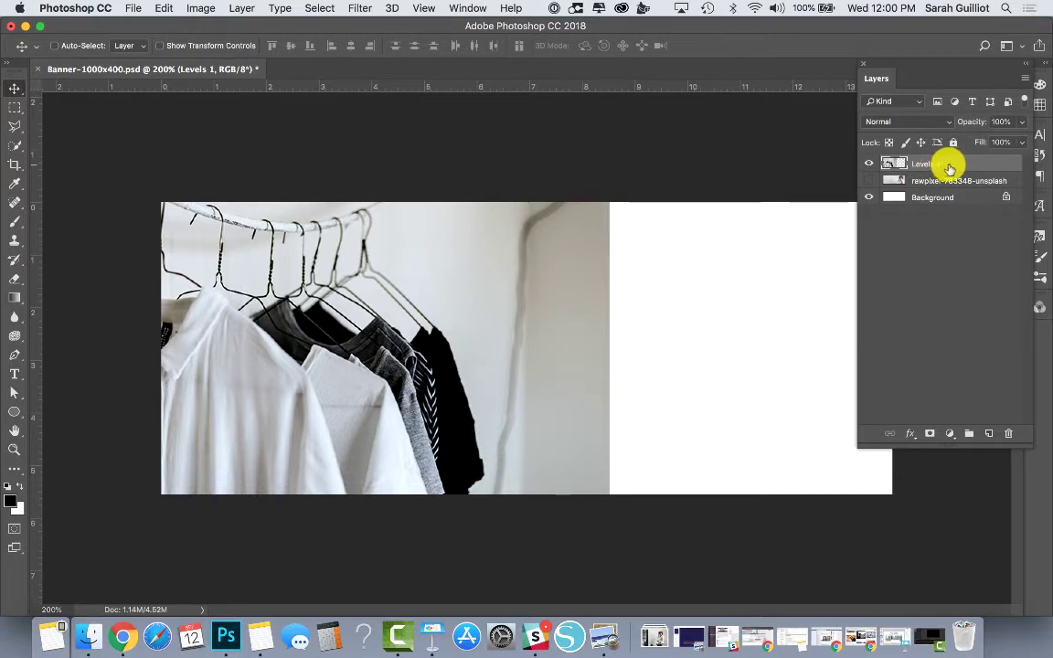
Add a new layer above the clothes rack photo and fill the entire canvas on it with white at 100% opacity
left_click_drag(950, 169, 988, 442)
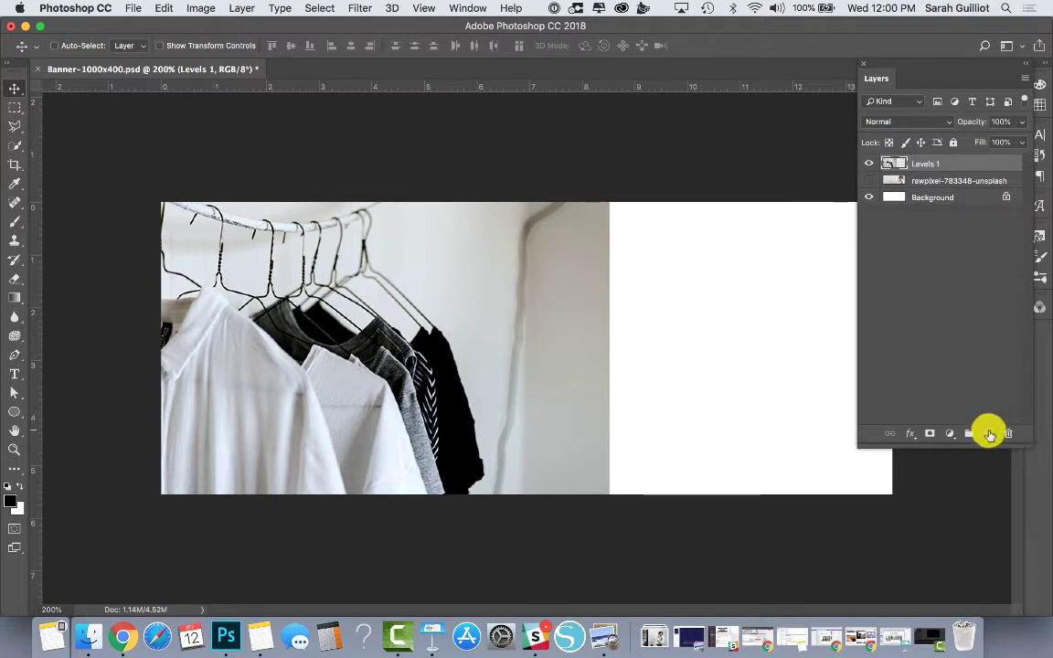
left_click(988, 435)
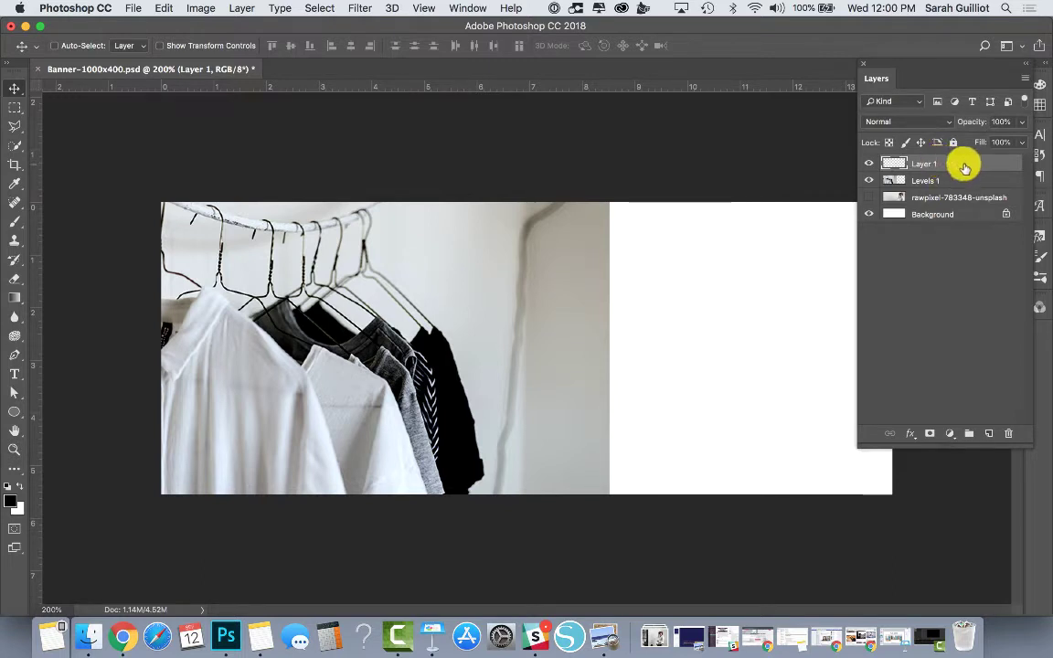
left_click(319, 8)
left_click(326, 26)
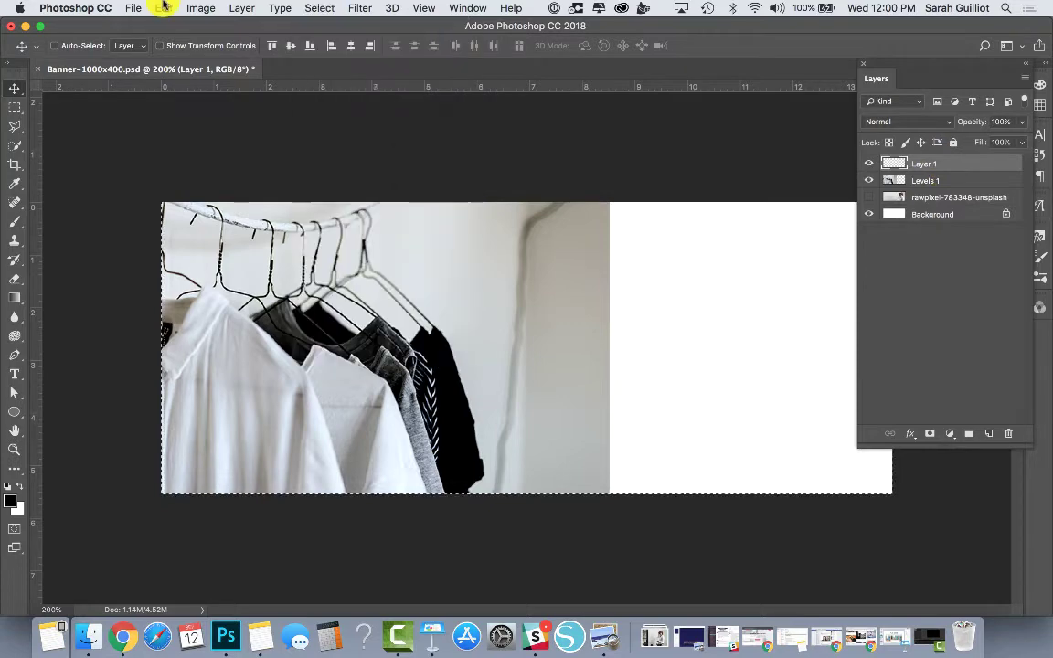
left_click(165, 9)
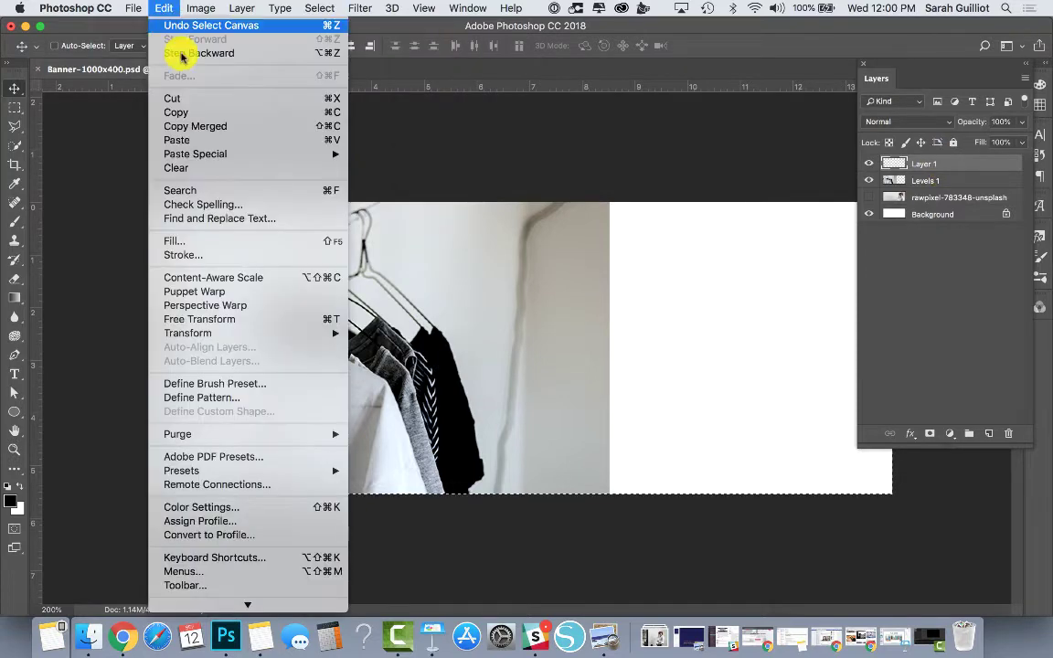
left_click(221, 241)
left_click(567, 232)
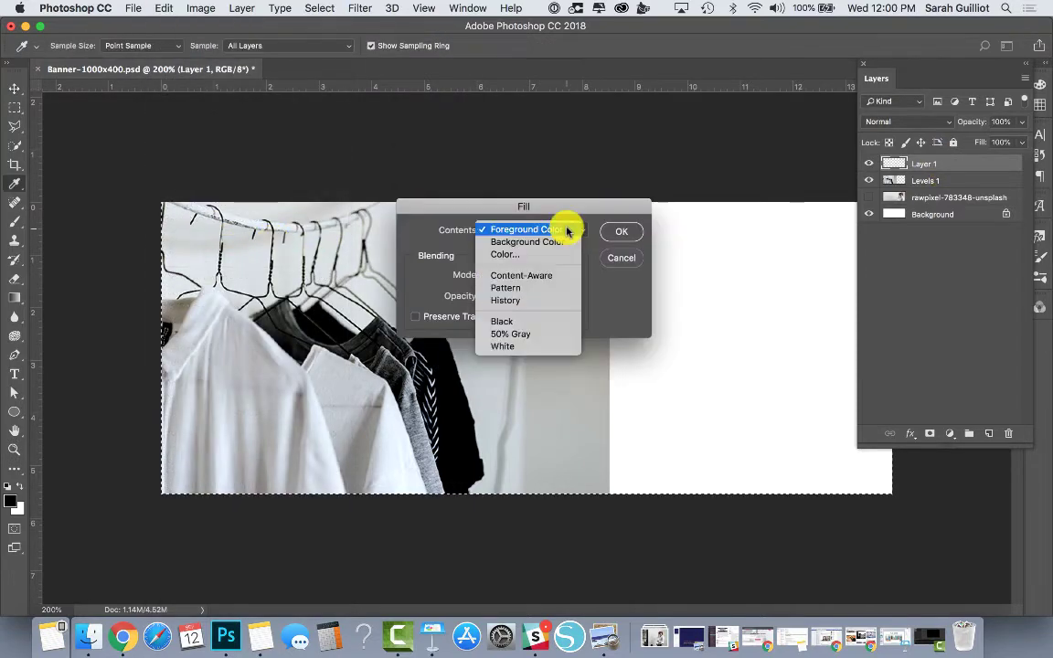
left_click(526, 346)
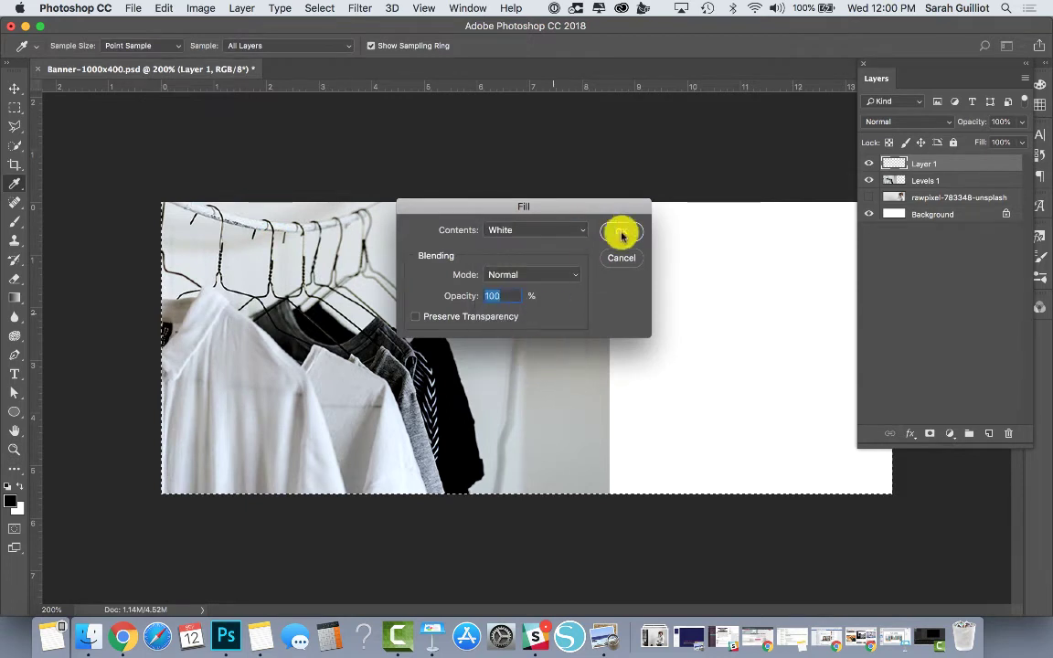
left_click(621, 233)
key("v")
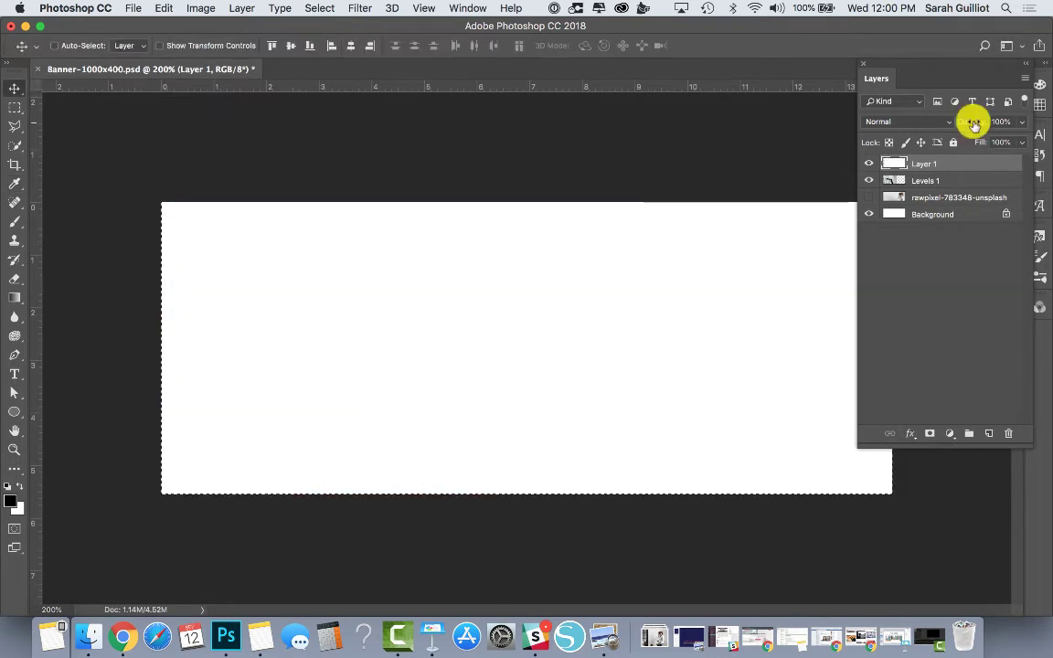
With the white layer temporarily at 6% opacity, place one vertical guide at the black shirt's outer edge, and restore the layer's opacity to 100%
left_click_drag(974, 125, 937, 125)
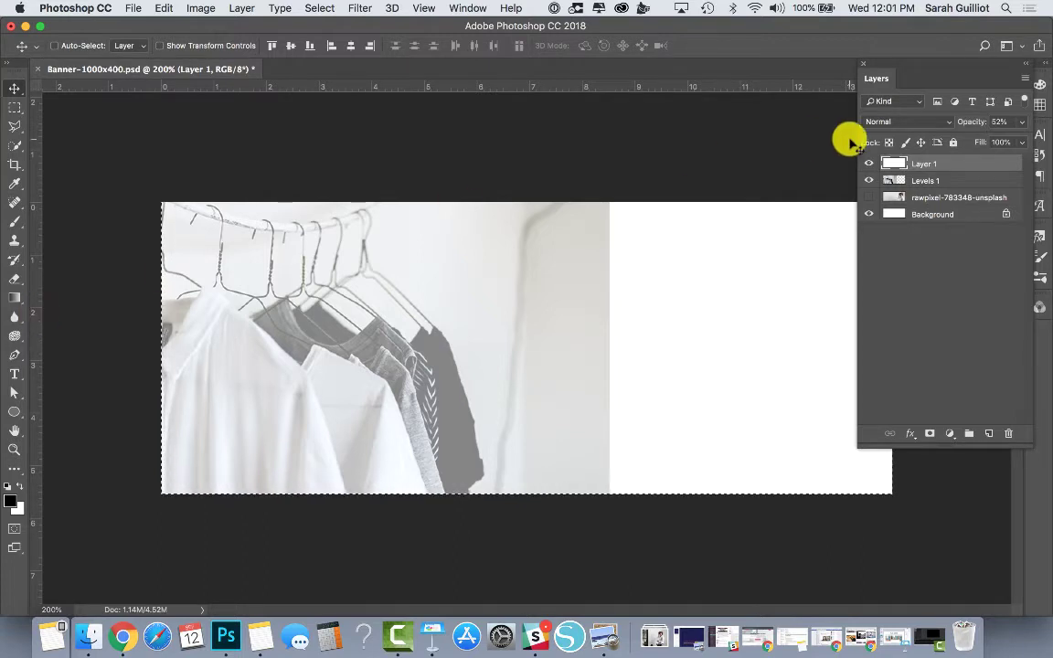
mouse_move(967, 122)
left_mouse_down()
mouse_move(1042, 118)
mouse_move(964, 118)
left_mouse_up()
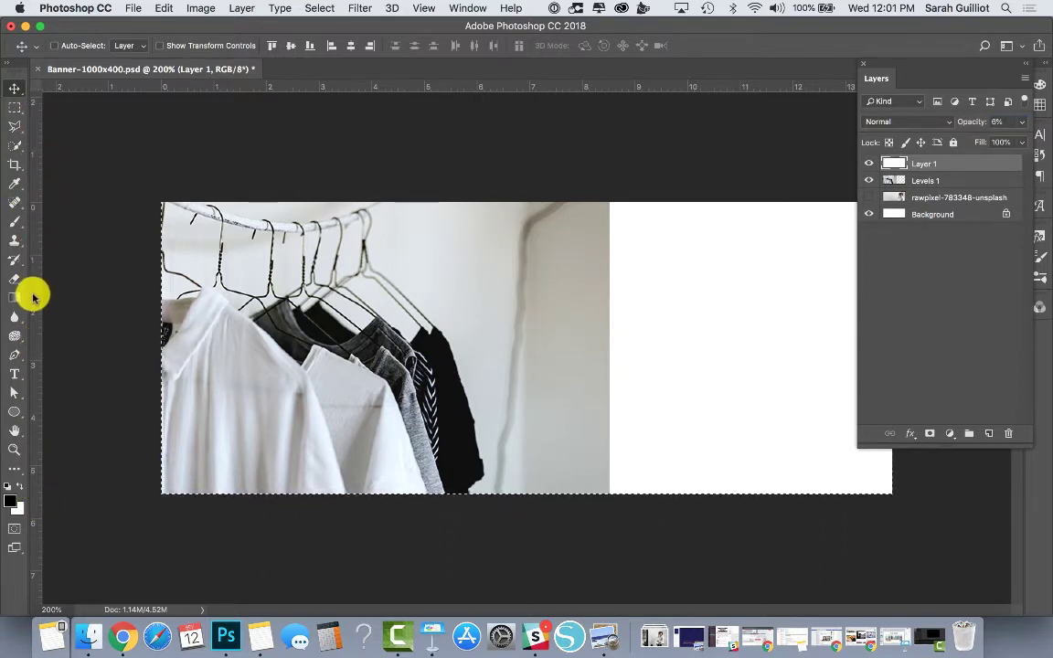
left_click_drag(32, 295, 487, 288)
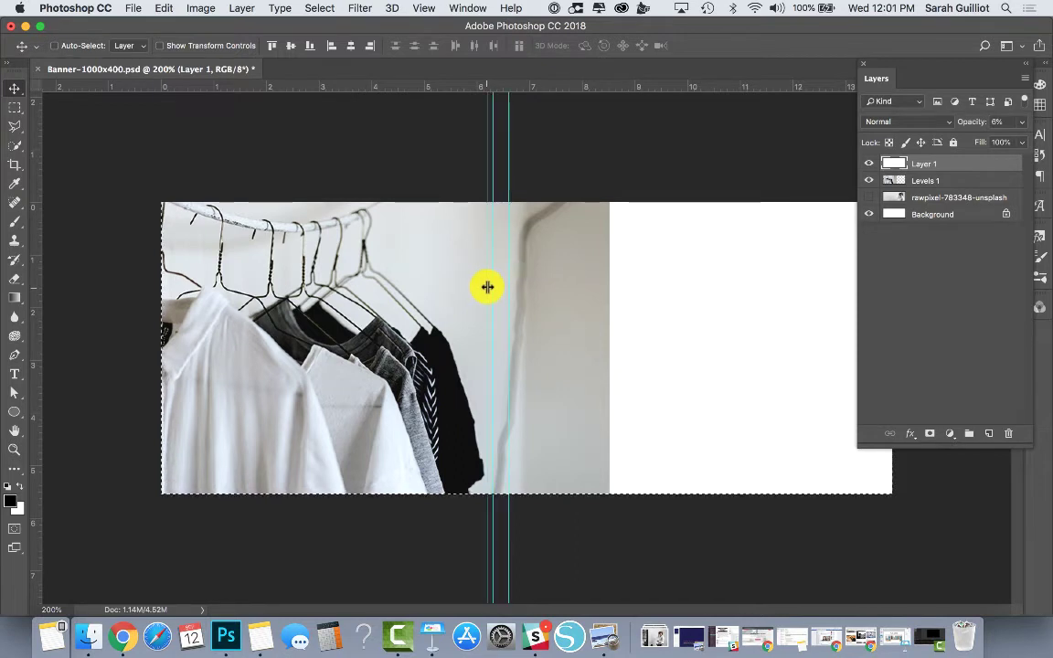
left_click_drag(508, 112, 5, 237)
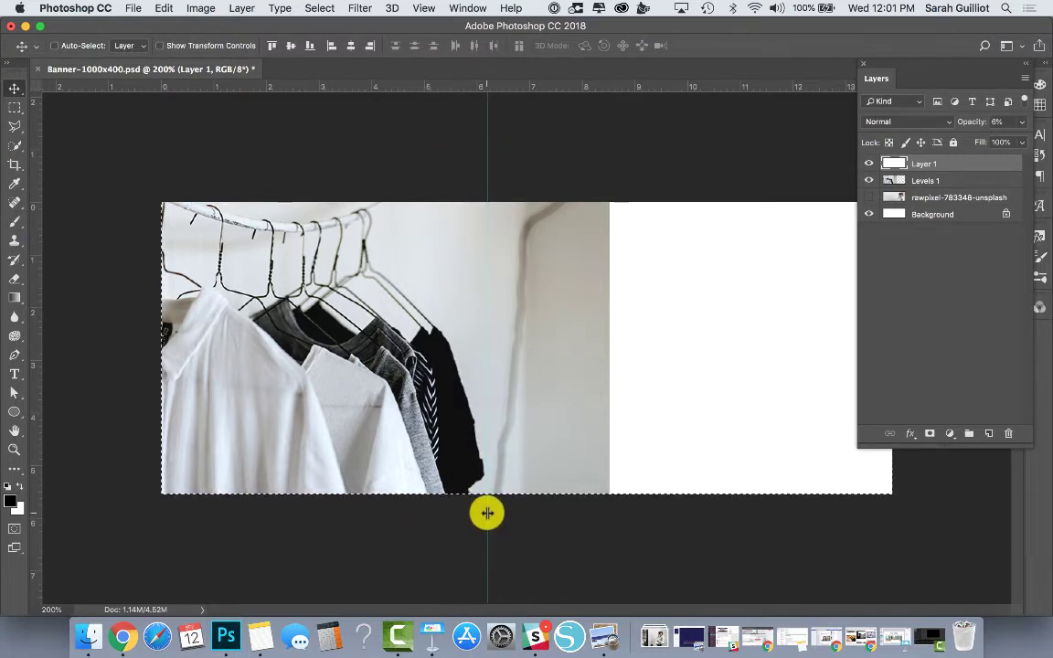
left_click_drag(966, 123, 1037, 118)
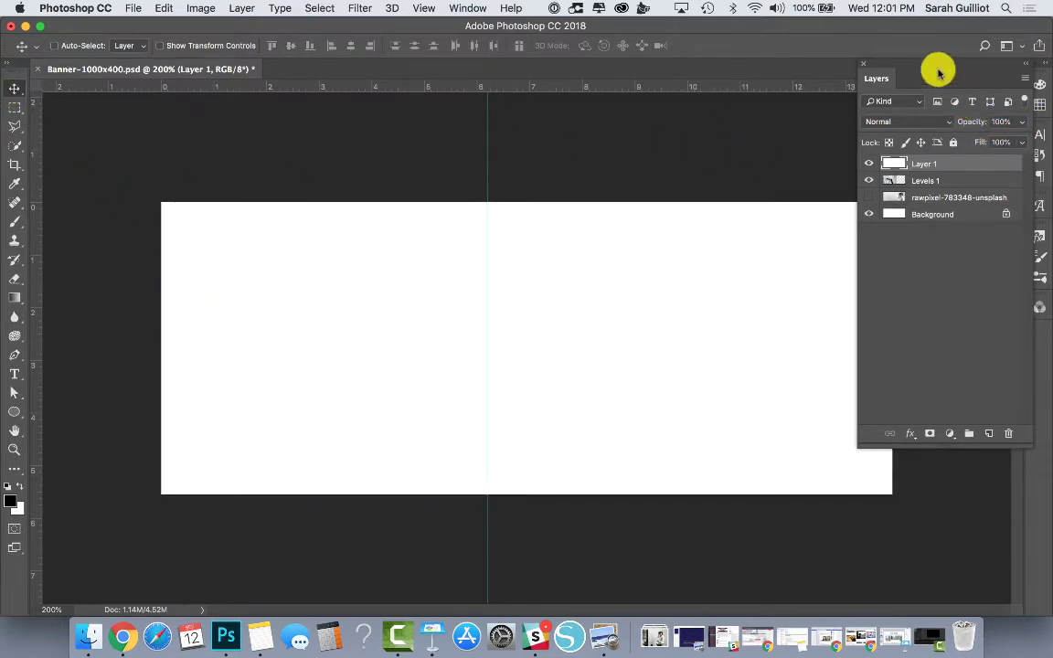
Add a layer mask to the white Layer 1 and make the mask the active target
left_click_drag(933, 68, 950, 70)
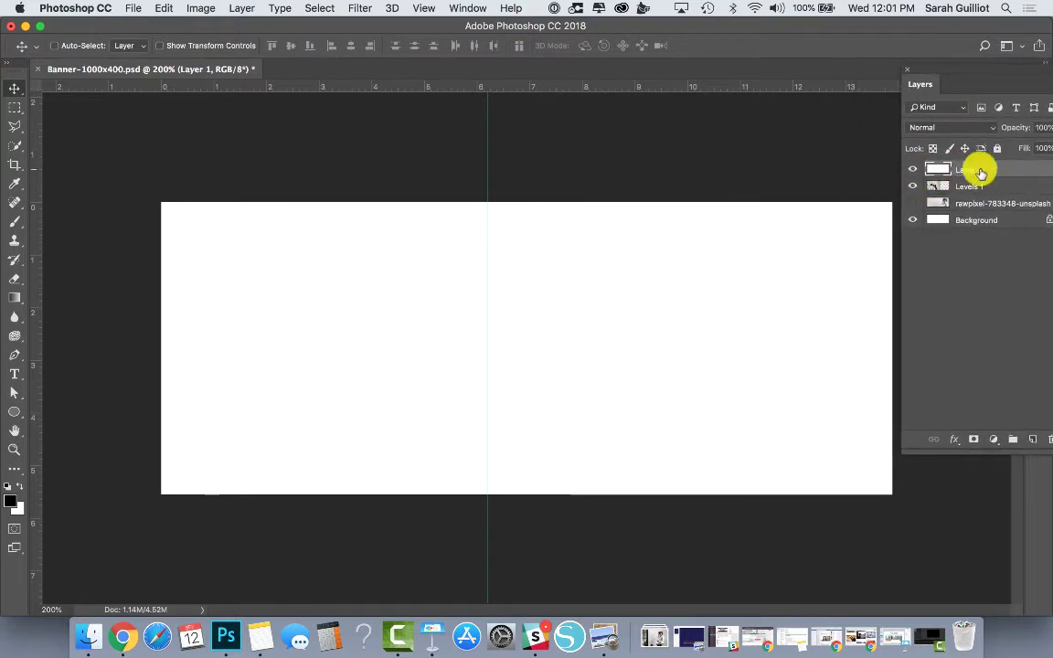
left_click_drag(963, 64, 951, 30)
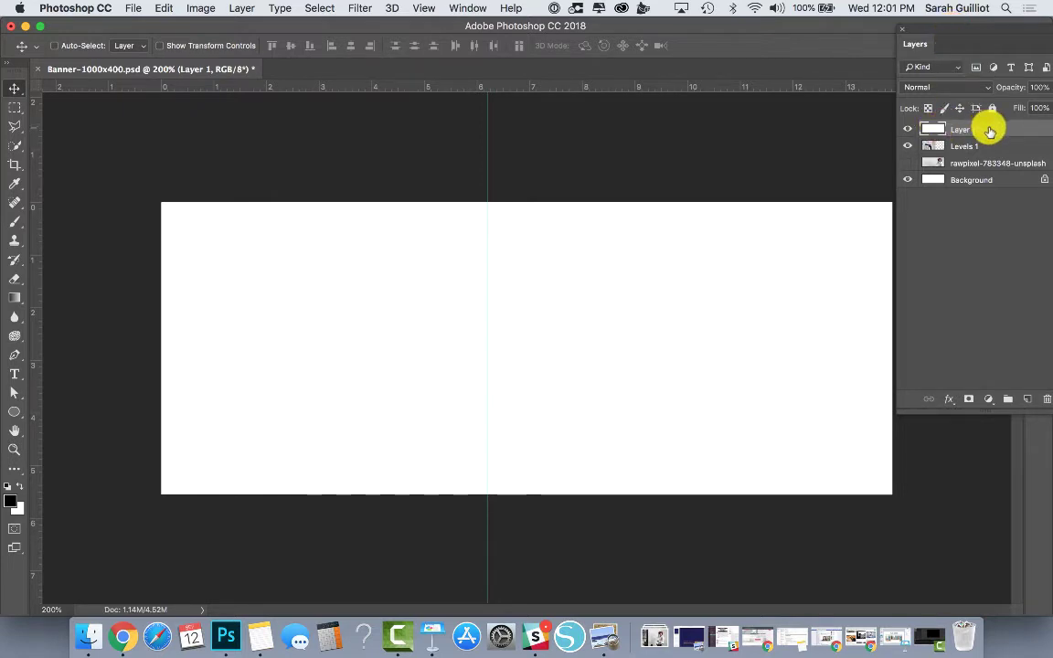
left_click(968, 400)
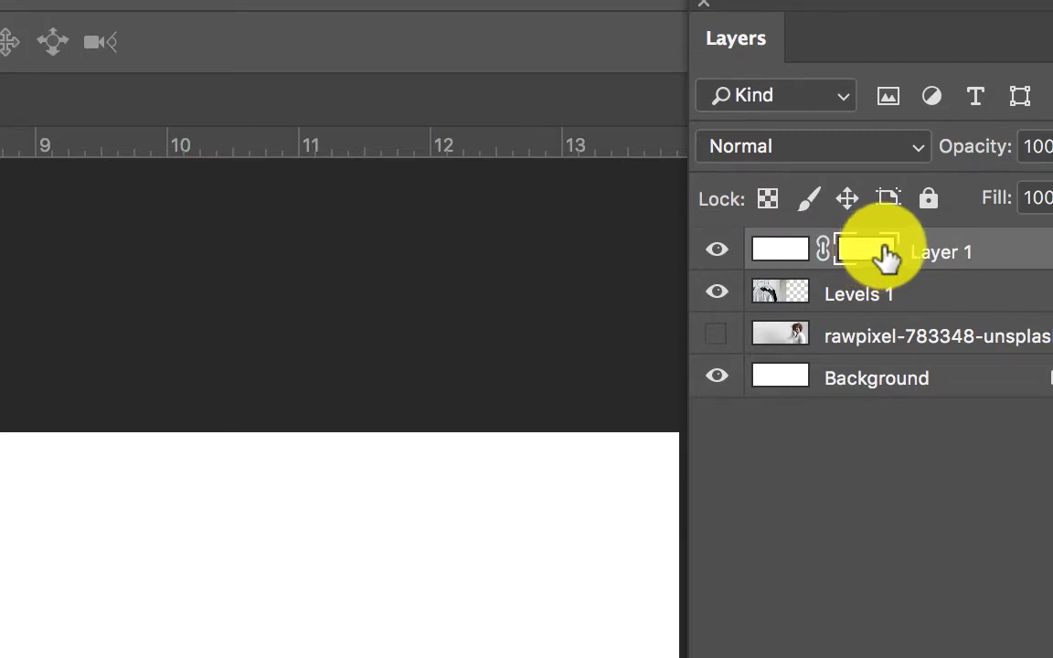
left_click(859, 254)
left_click(775, 253)
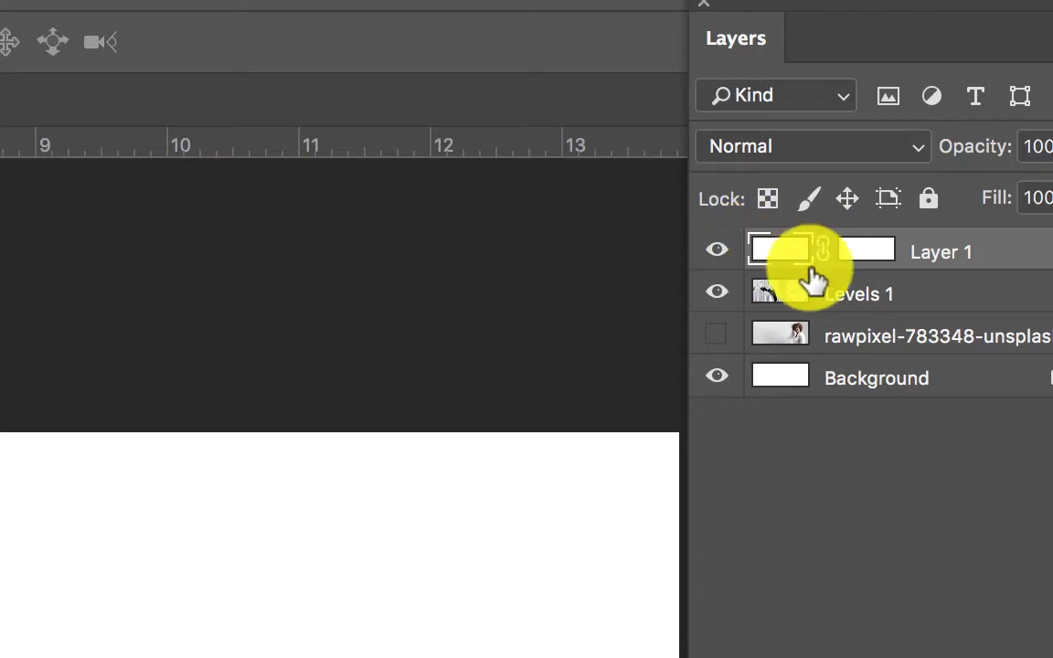
left_click(864, 253)
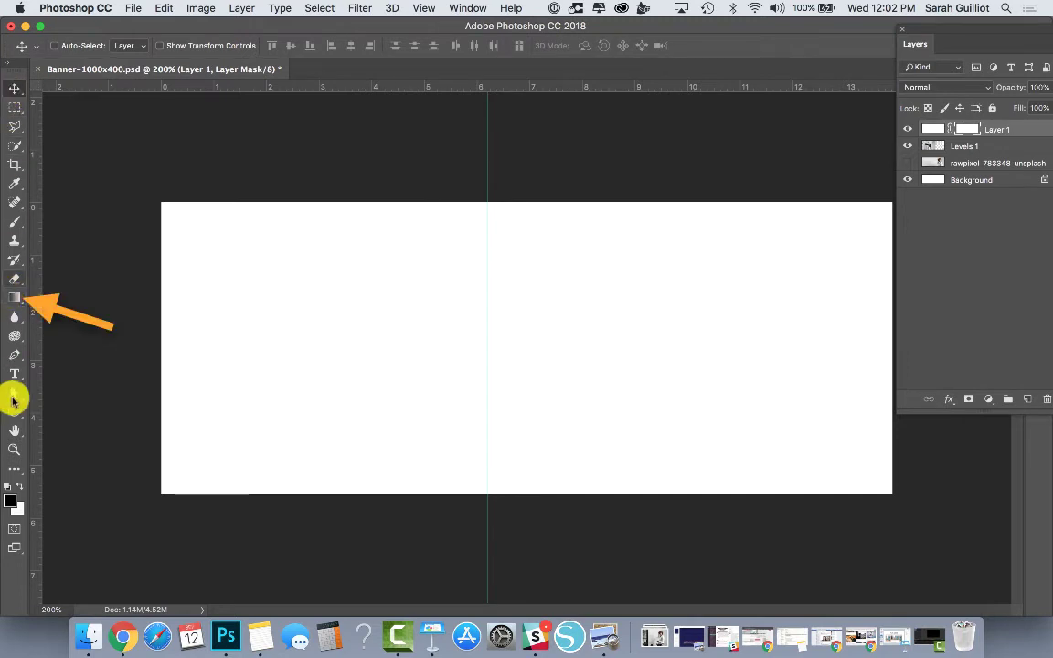
Set up the Gradient tool with white as the foreground color and the Black, White gradient preset
left_click(15, 298)
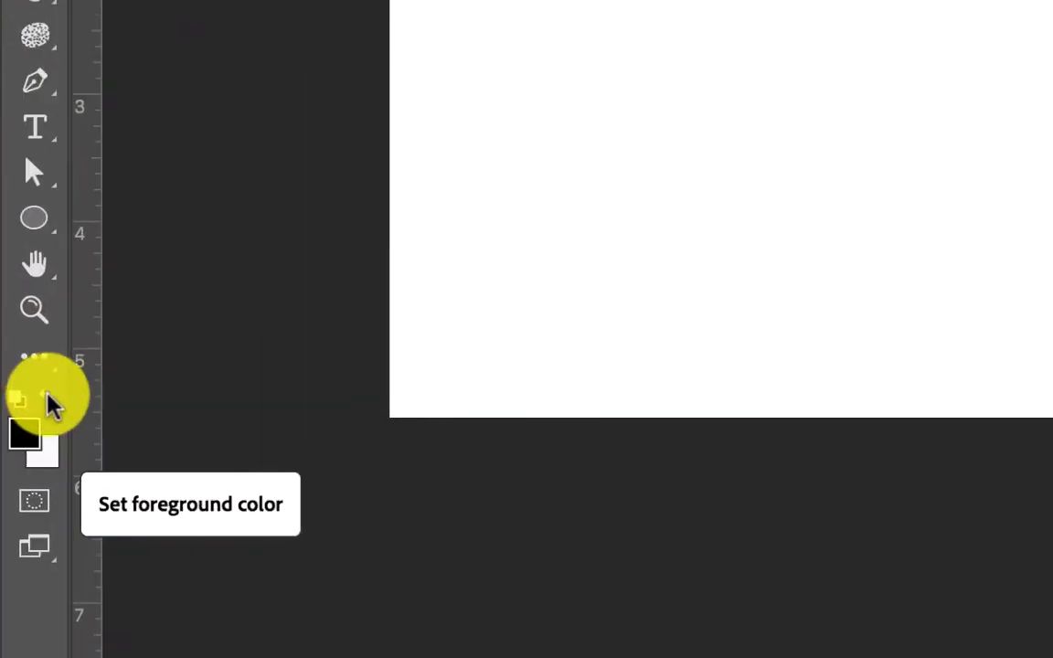
key("x")
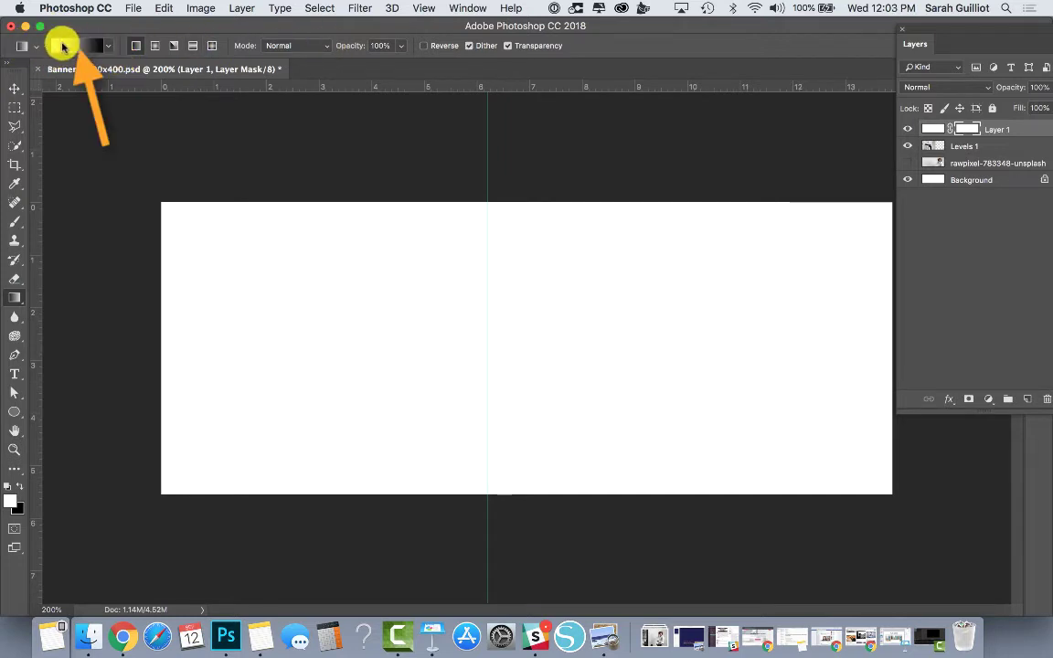
left_click(86, 46)
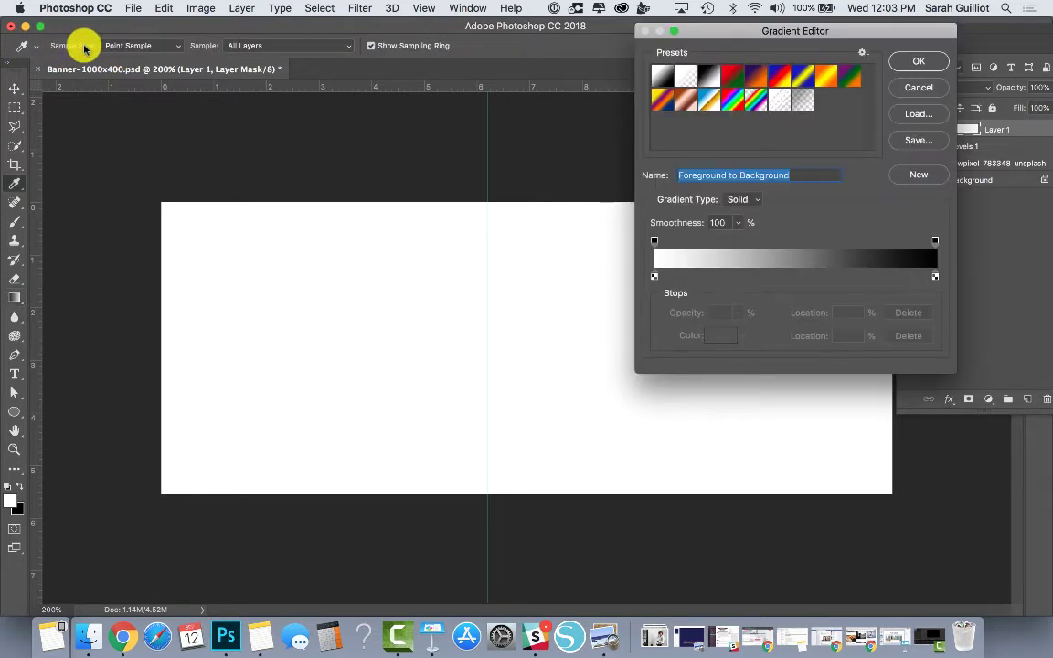
left_click(707, 77)
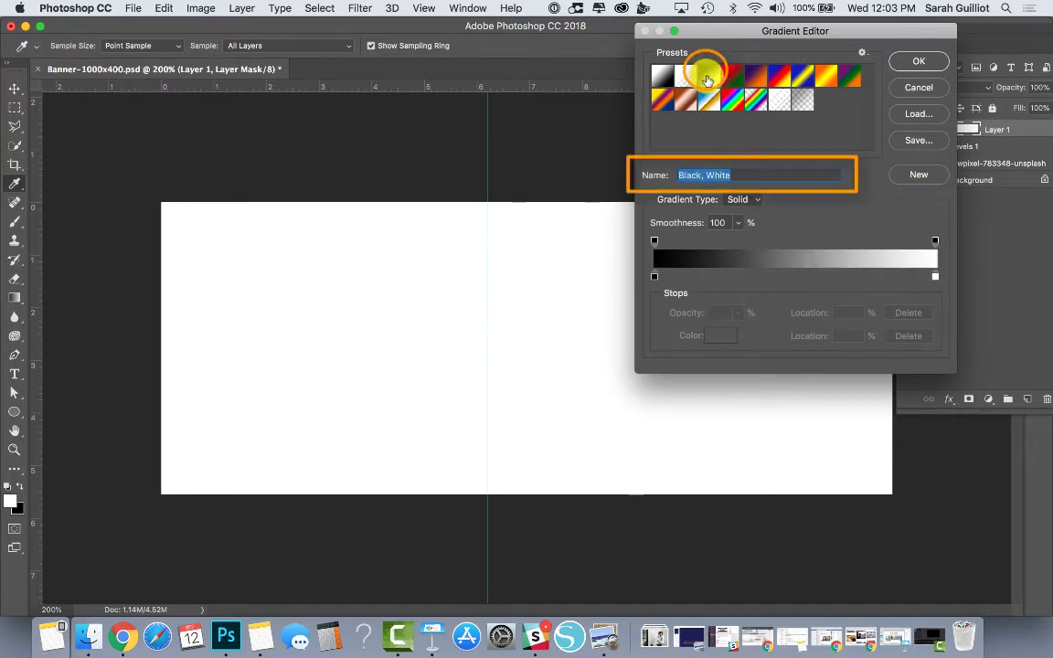
left_click(731, 77)
left_click(756, 77)
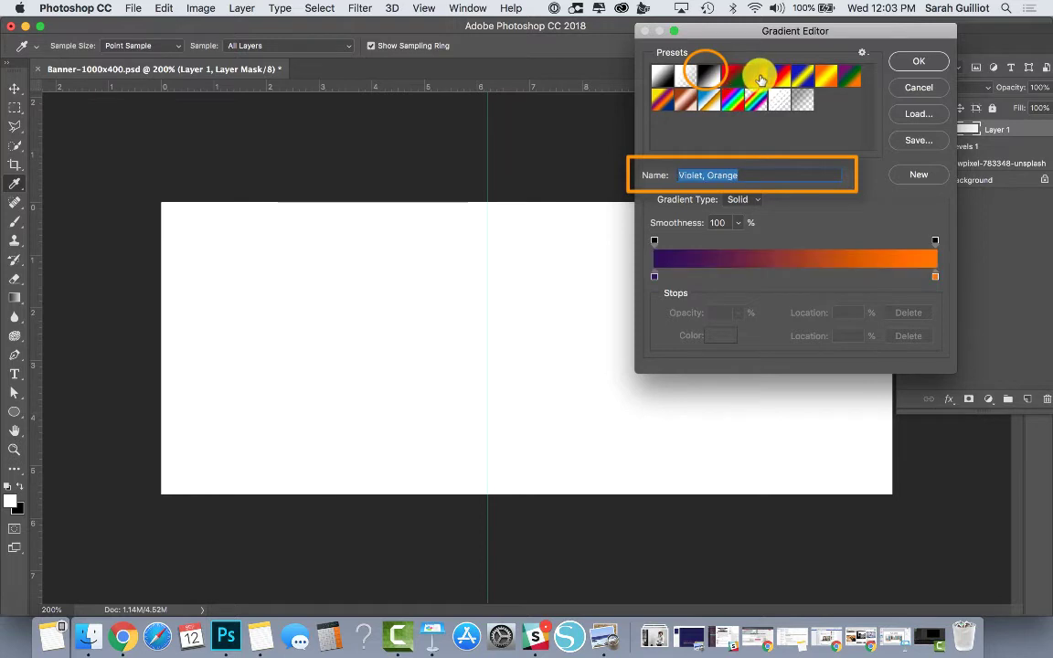
left_click(784, 79)
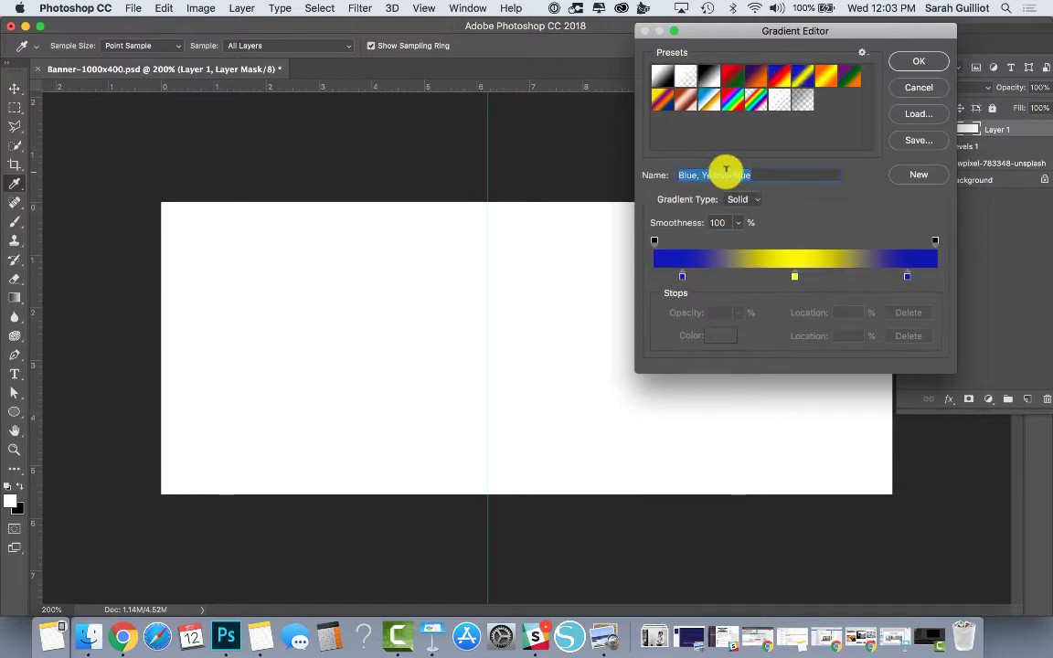
left_click(710, 79)
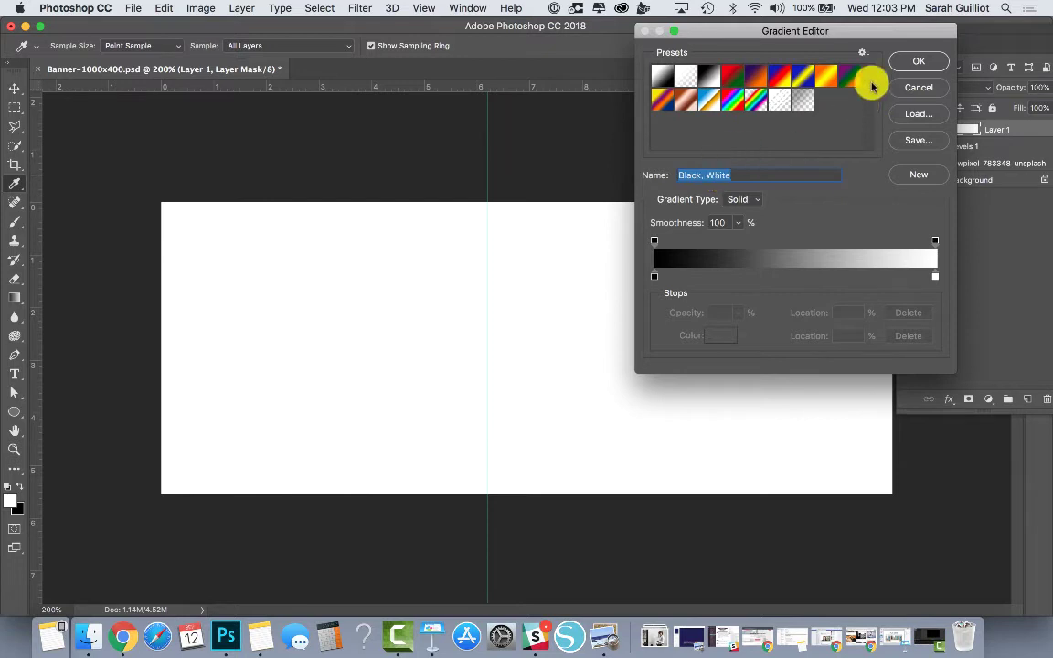
left_click(918, 62)
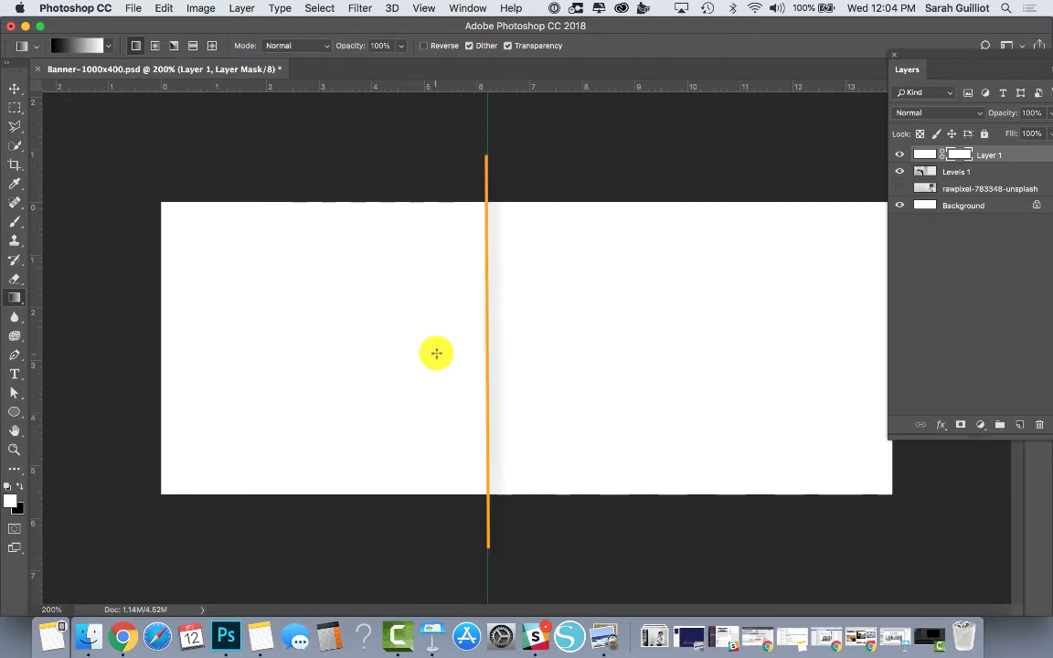
Try horizontal black-to-white gradients of different lengths and positions on Layer 1's mask
left_click_drag(436, 354, 486, 353)
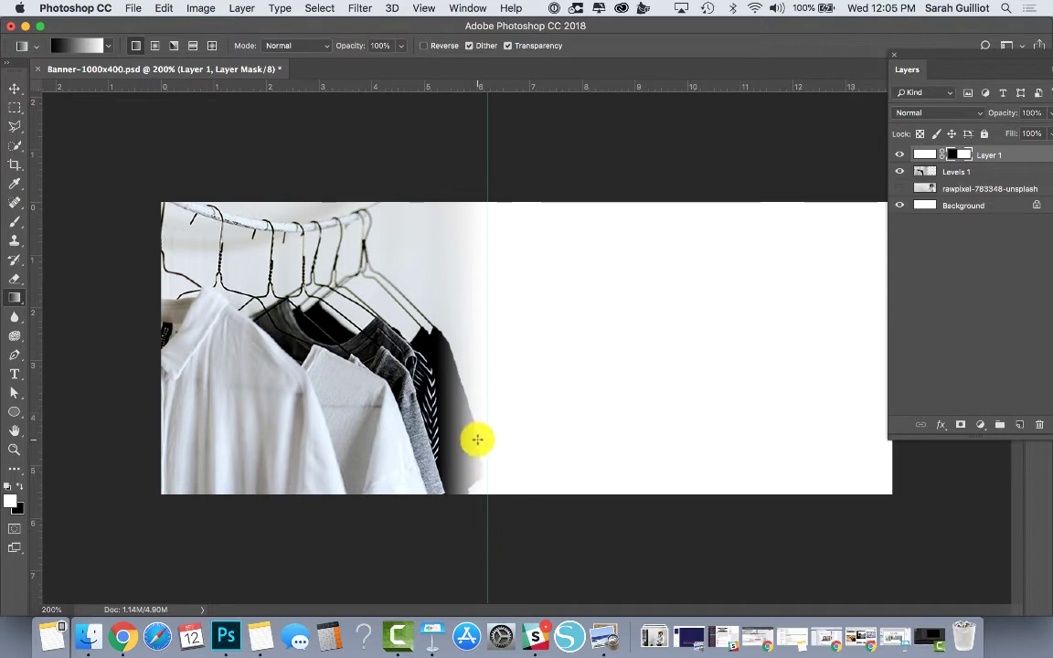
left_click_drag(477, 439, 608, 415)
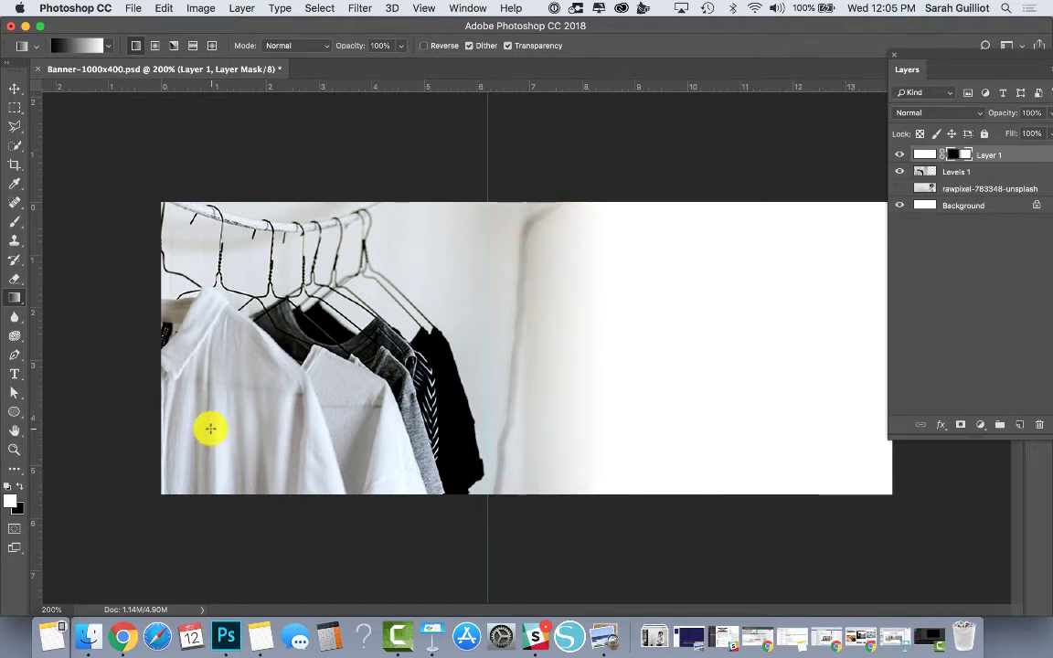
left_click_drag(260, 399, 437, 395)
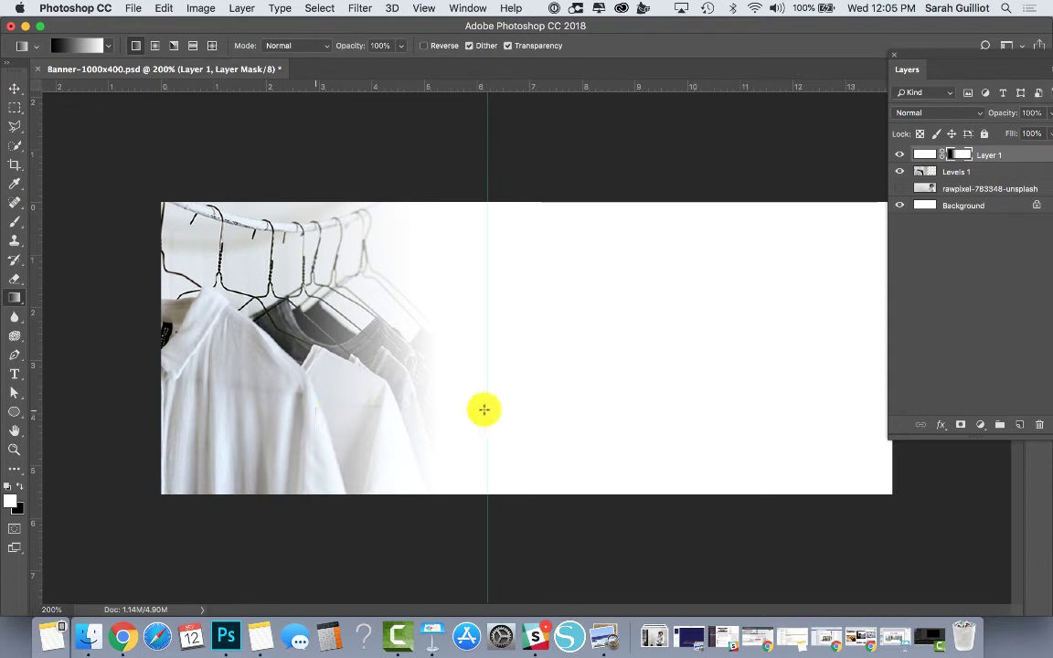
left_click_drag(436, 409, 537, 410)
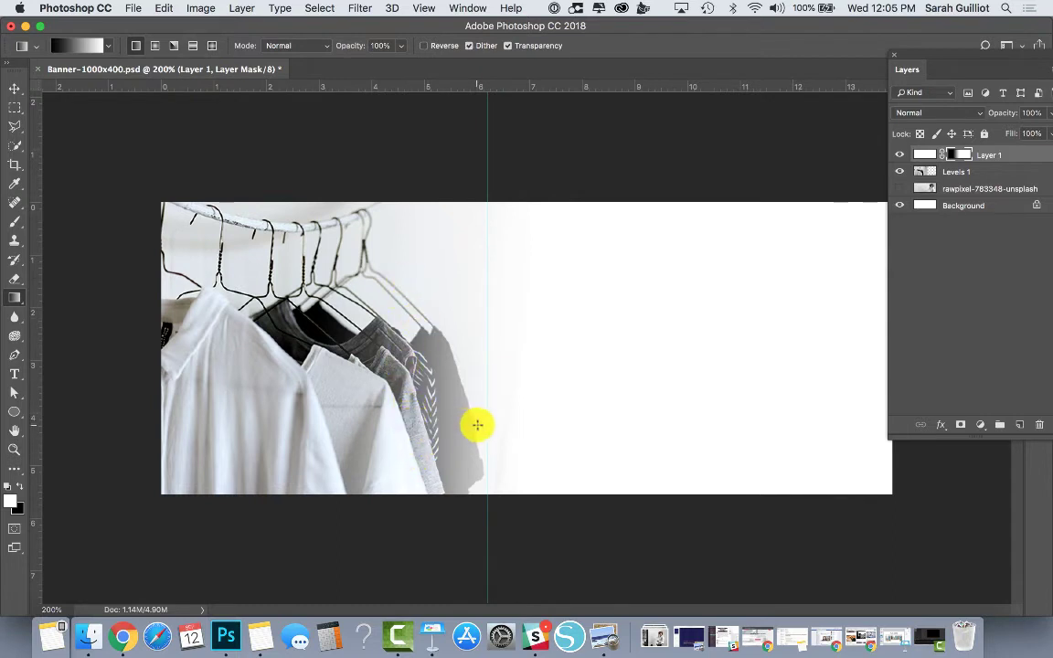
Redraw the mask gradient horizontally from about 4.8 to 6 on the ruler, fading the clothes into white just before the guide
left_click_drag(415, 425, 477, 425)
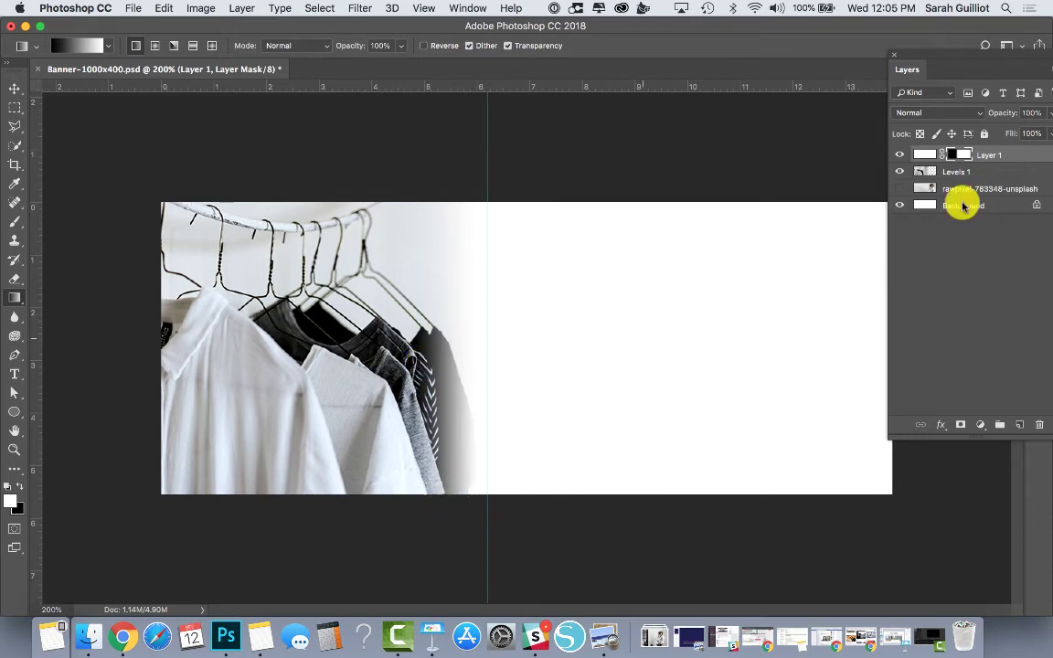
left_click(1005, 153)
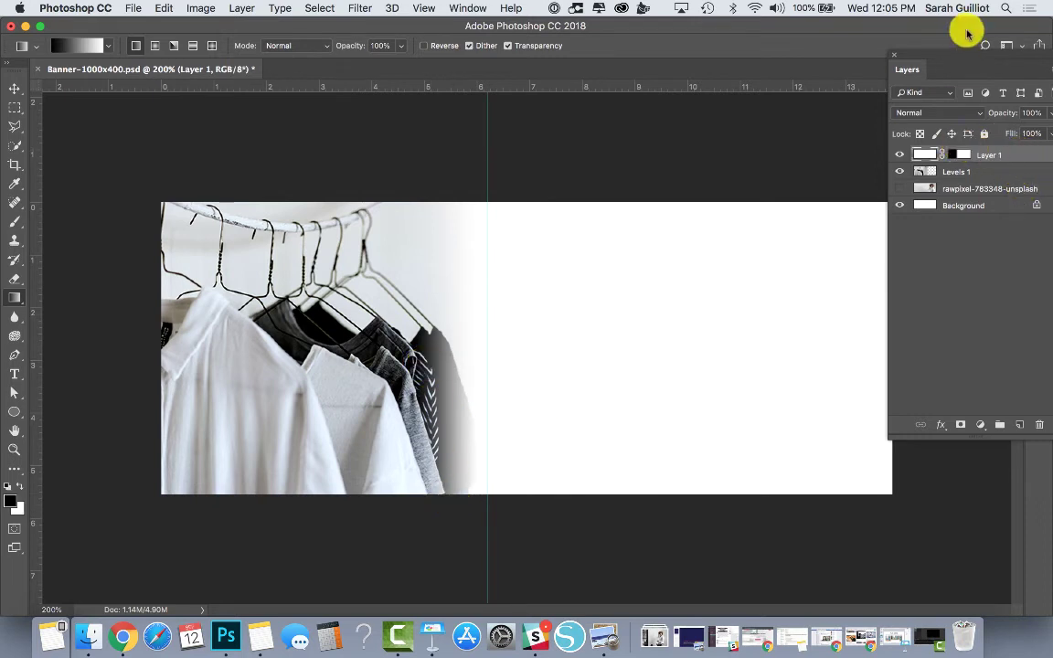
left_click_drag(948, 55, 811, 52)
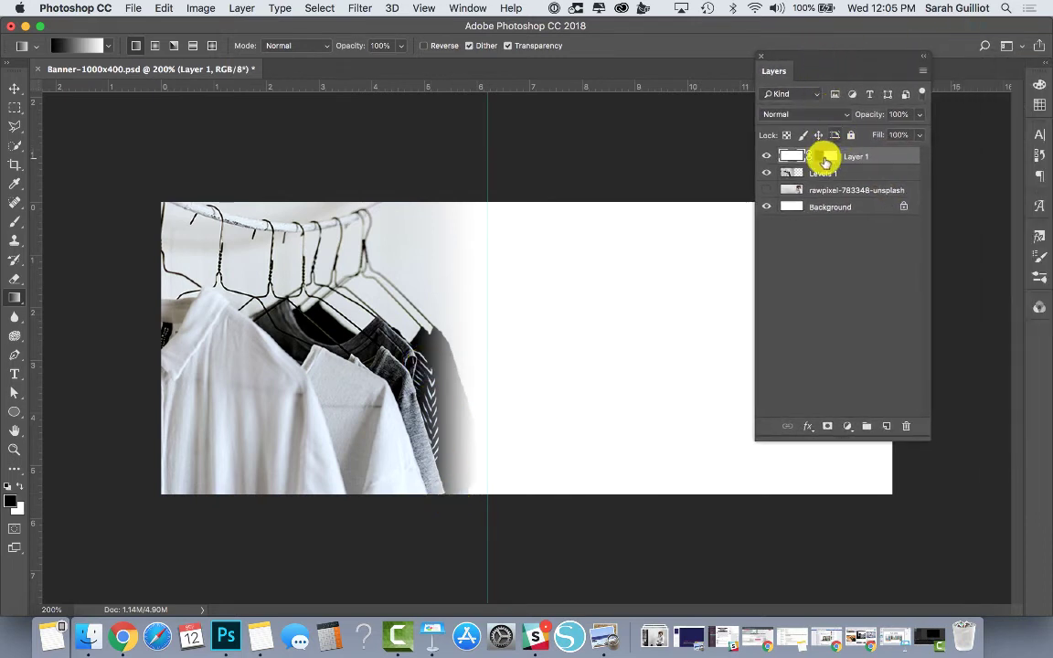
Activate Layer 1's mask and set up a soft 50 px Brush with 0% hardness
left_click(825, 157)
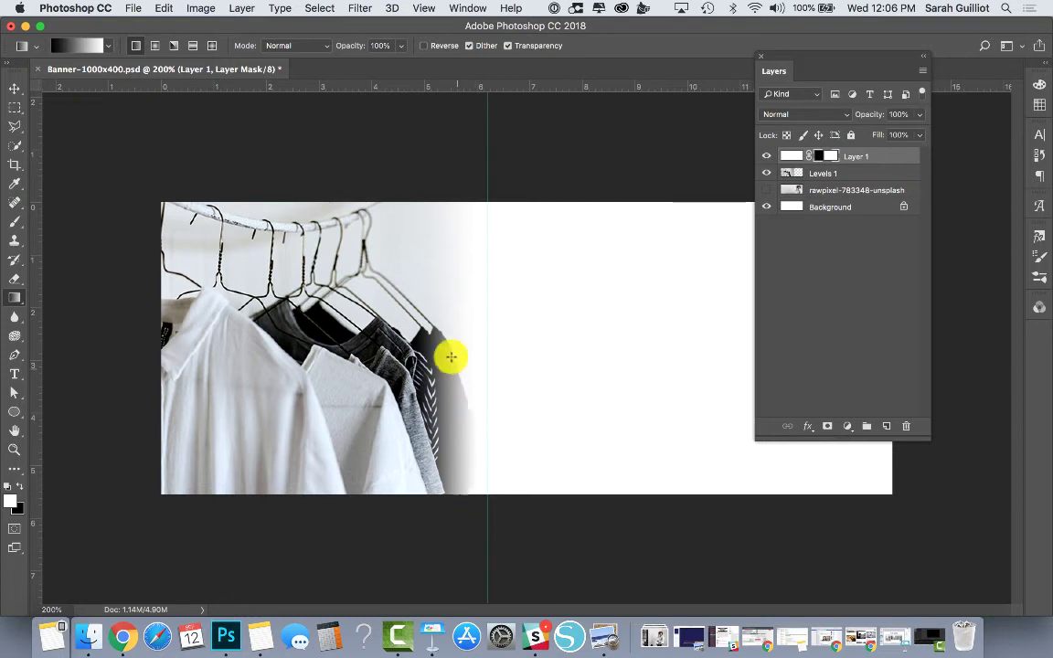
left_click(14, 223)
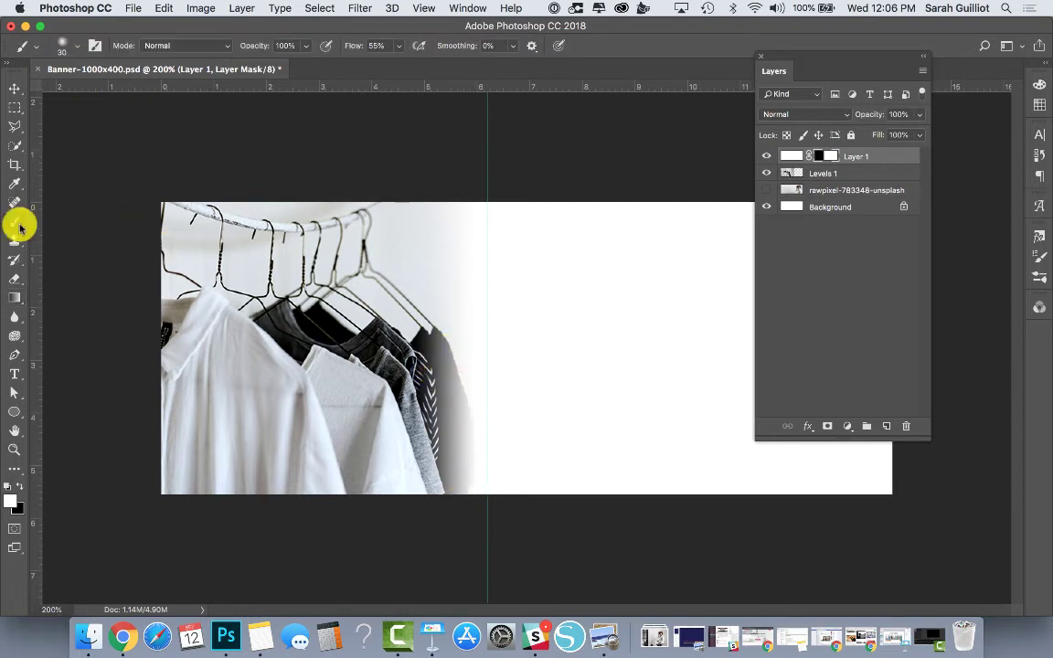
left_click(75, 46)
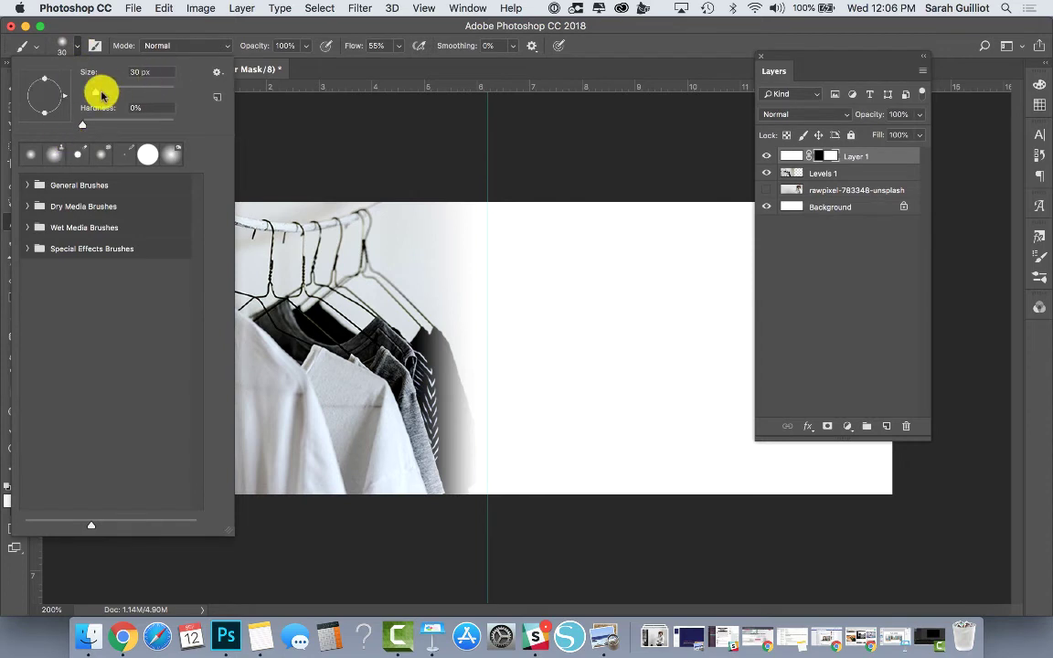
left_click_drag(97, 95, 101, 96)
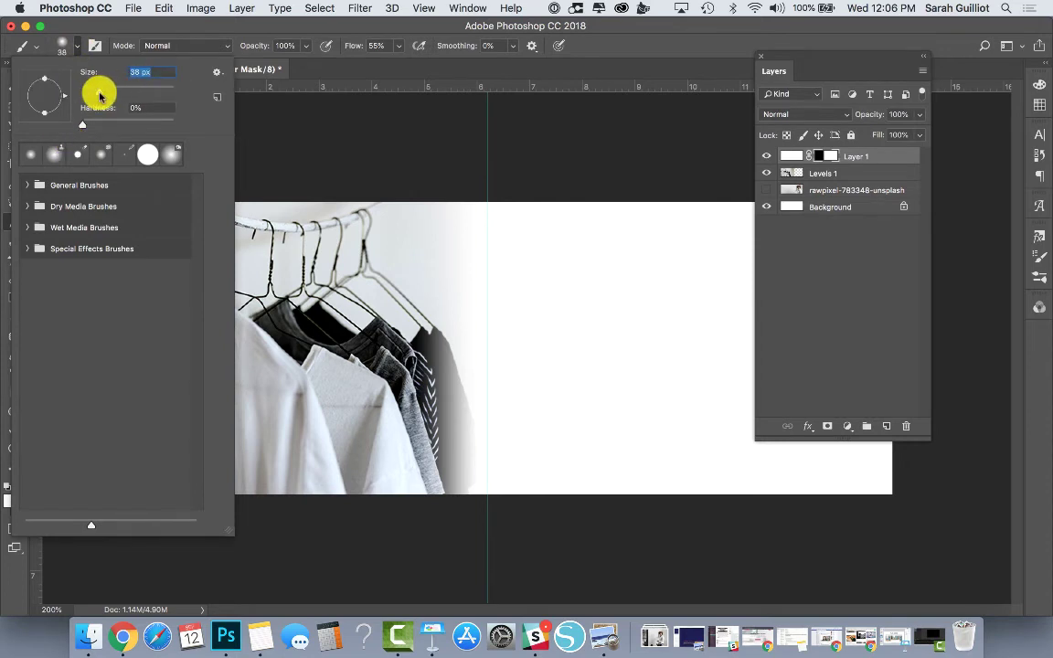
left_click(105, 31)
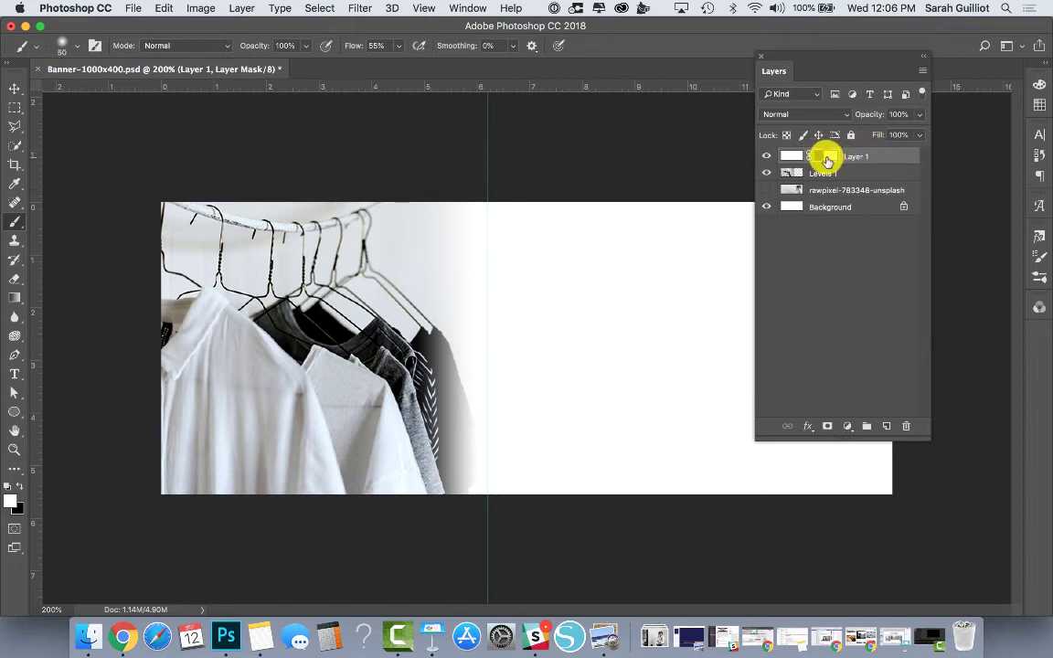
Try painting with white on Layer 1's mask over the faded black shirt
mouse_move(433, 375)
left_mouse_down()
mouse_move(427, 345)
mouse_move(446, 378)
mouse_move(445, 402)
left_mouse_up()
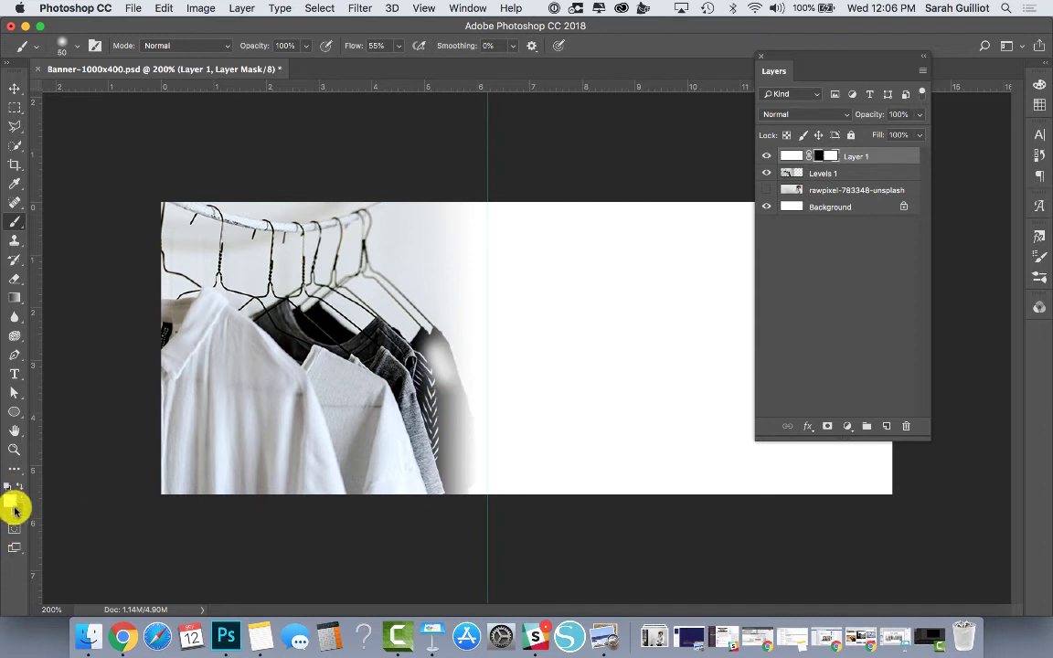
mouse_move(477, 317)
left_mouse_down()
mouse_move(468, 350)
mouse_move(433, 350)
mouse_move(442, 383)
mouse_move(429, 344)
mouse_move(438, 395)
mouse_move(428, 330)
mouse_move(435, 368)
left_mouse_up()
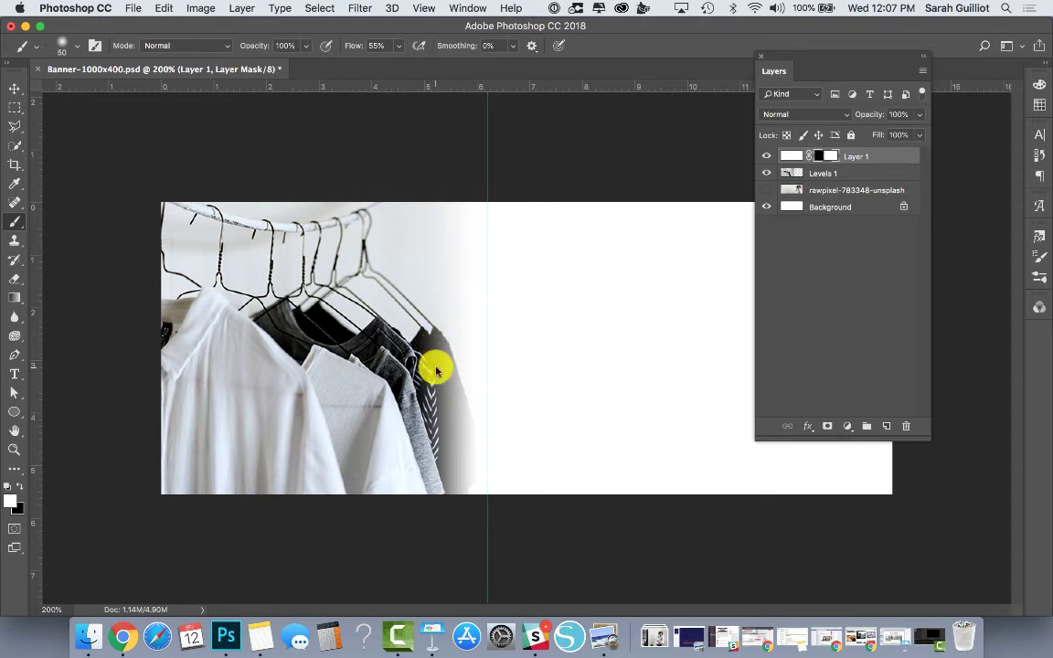
Paint with black on Layer 1's mask along the faded black shirt to restore its full edge, reducing the brush to 15 px
left_click(18, 489)
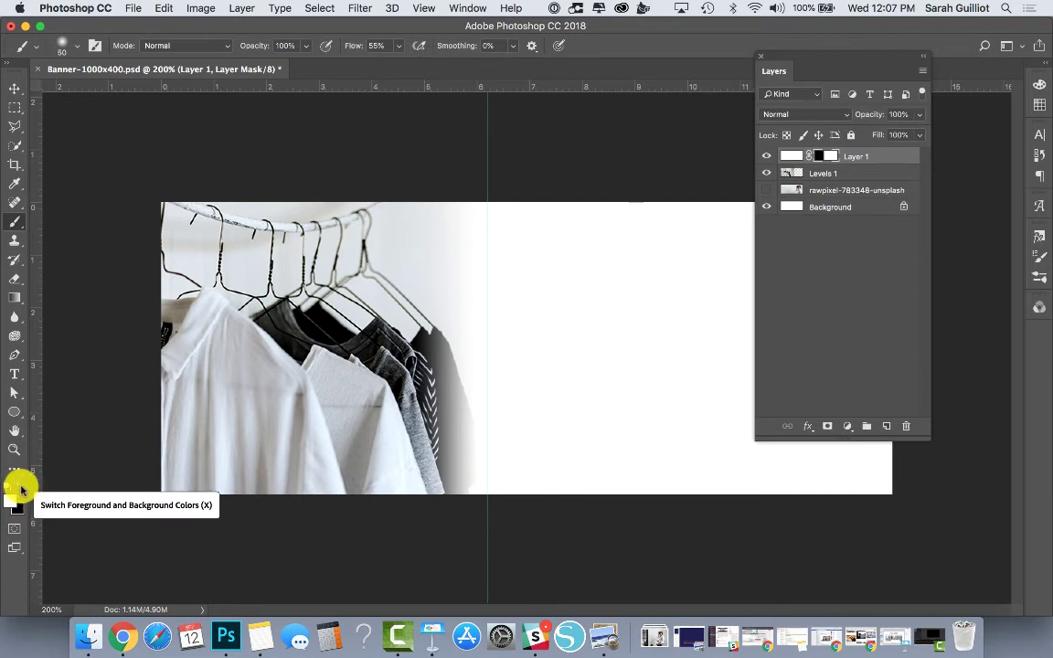
left_click(22, 490)
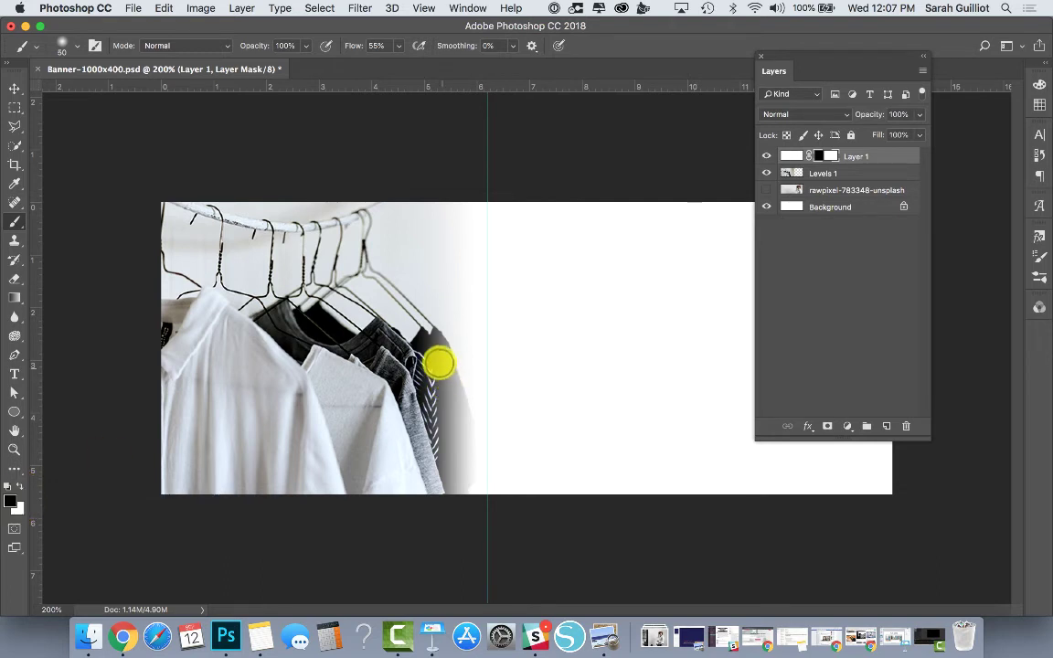
mouse_move(434, 347)
left_mouse_down()
mouse_move(454, 428)
mouse_move(456, 475)
mouse_move(447, 422)
mouse_move(446, 498)
mouse_move(463, 464)
mouse_move(429, 377)
mouse_move(446, 473)
mouse_move(414, 375)
mouse_move(418, 472)
mouse_move(396, 483)
mouse_move(348, 323)
mouse_move(433, 399)
mouse_move(429, 343)
mouse_move(455, 423)
mouse_move(433, 332)
mouse_move(444, 345)
mouse_move(477, 463)
mouse_move(465, 496)
mouse_move(461, 427)
mouse_move(470, 465)
mouse_move(460, 494)
mouse_move(434, 332)
mouse_move(729, 204)
left_mouse_up()
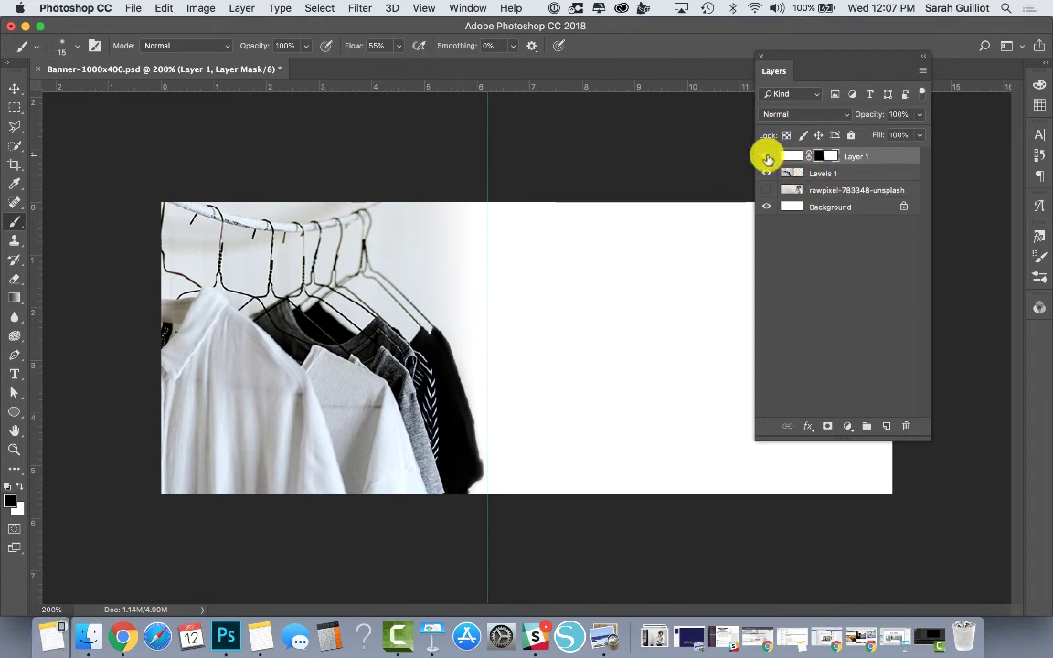
Compare the banner with Layer 1 hidden and shown, and check the masked edge of the black shirt
left_click(767, 156)
left_click(767, 158)
left_click(767, 158)
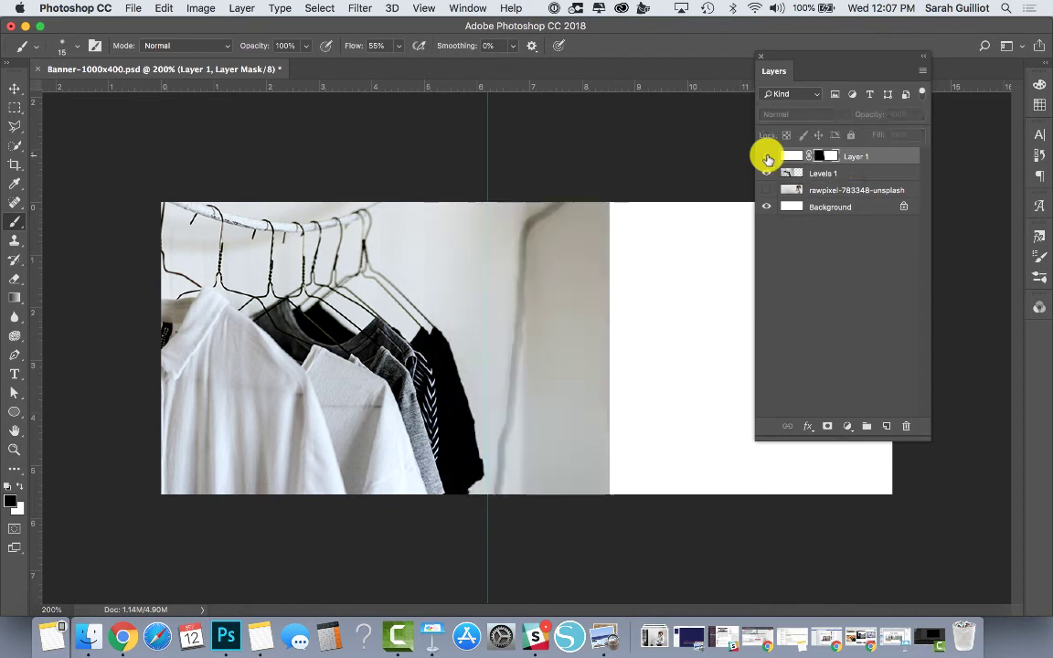
left_click(766, 159)
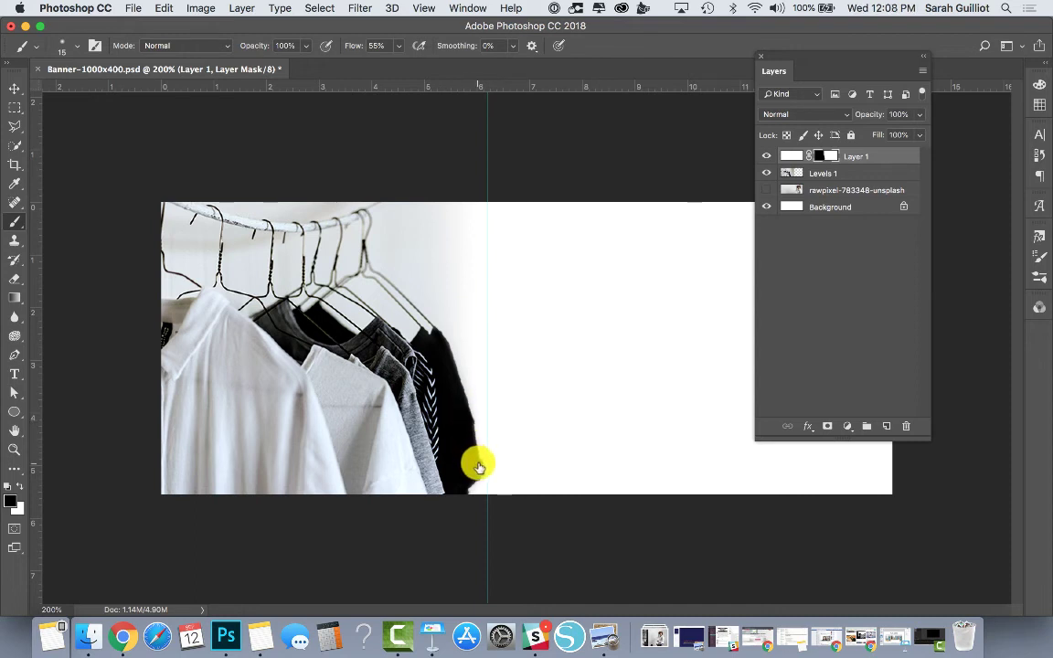
left_click_drag(479, 473, 458, 490)
Hide the vertical guide and move the Layers panel aside to uncover the whole banner
left_click(15, 88)
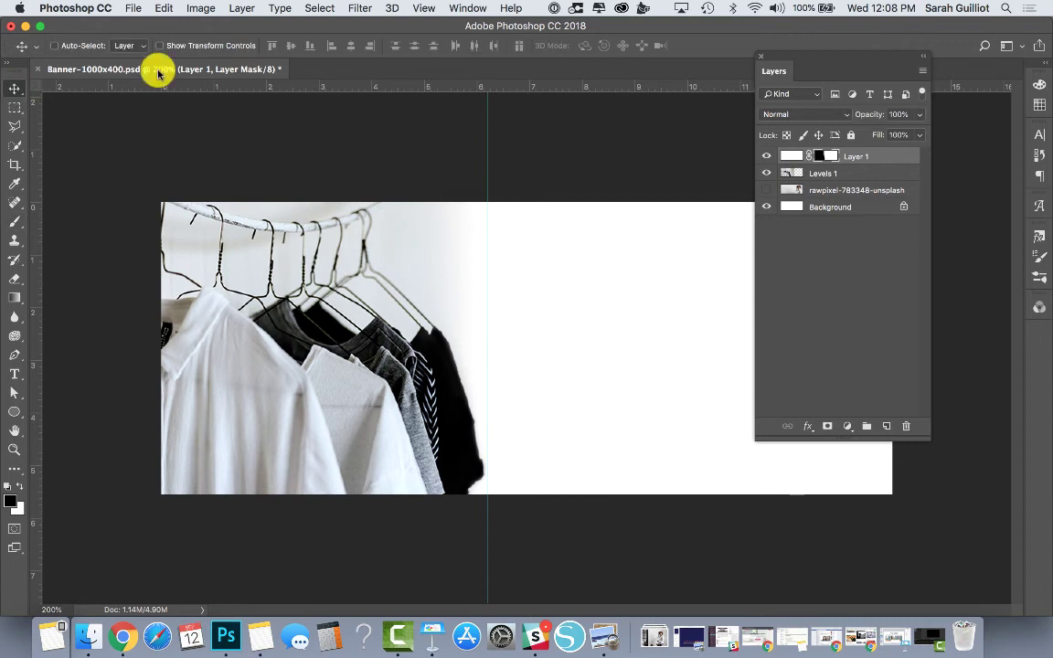
left_click_drag(787, 59, 916, 63)
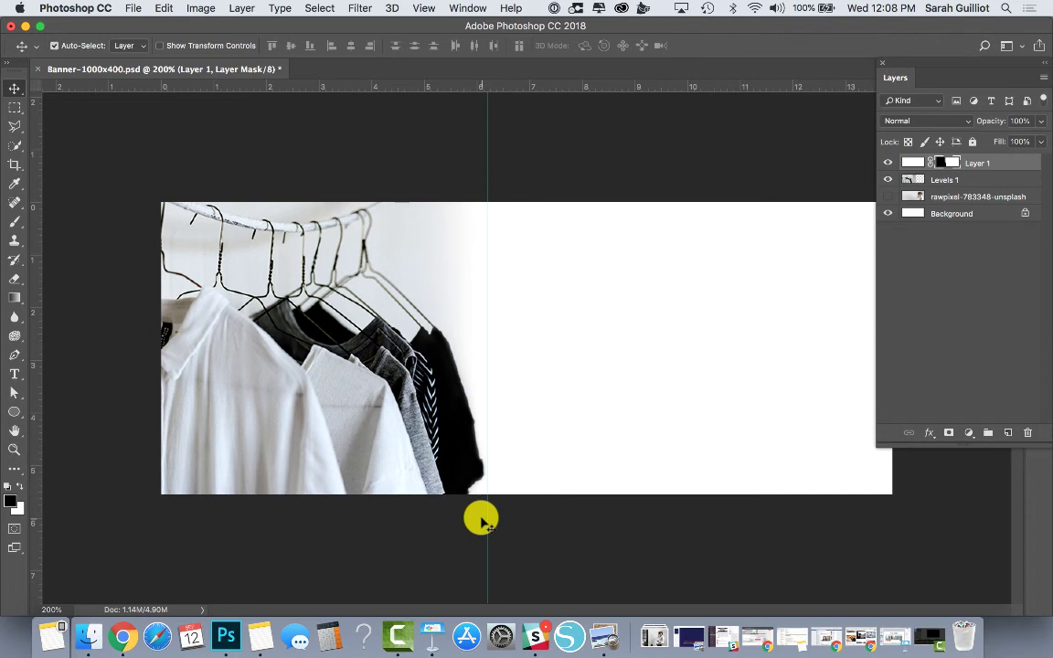
key("super+semicolon")
left_click(426, 8)
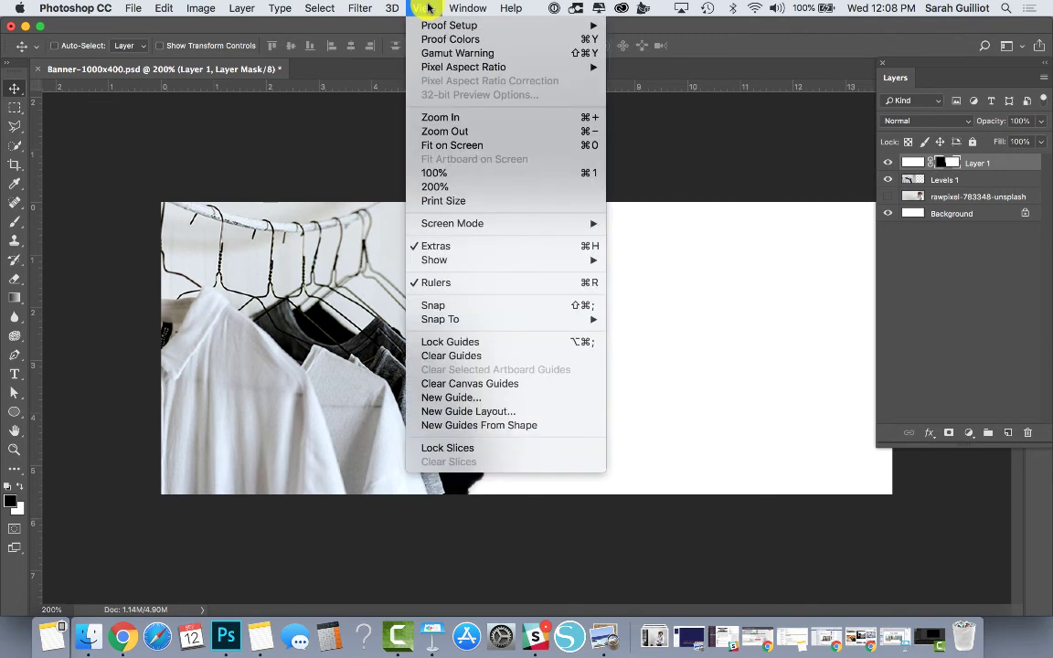
mouse_move(487, 262)
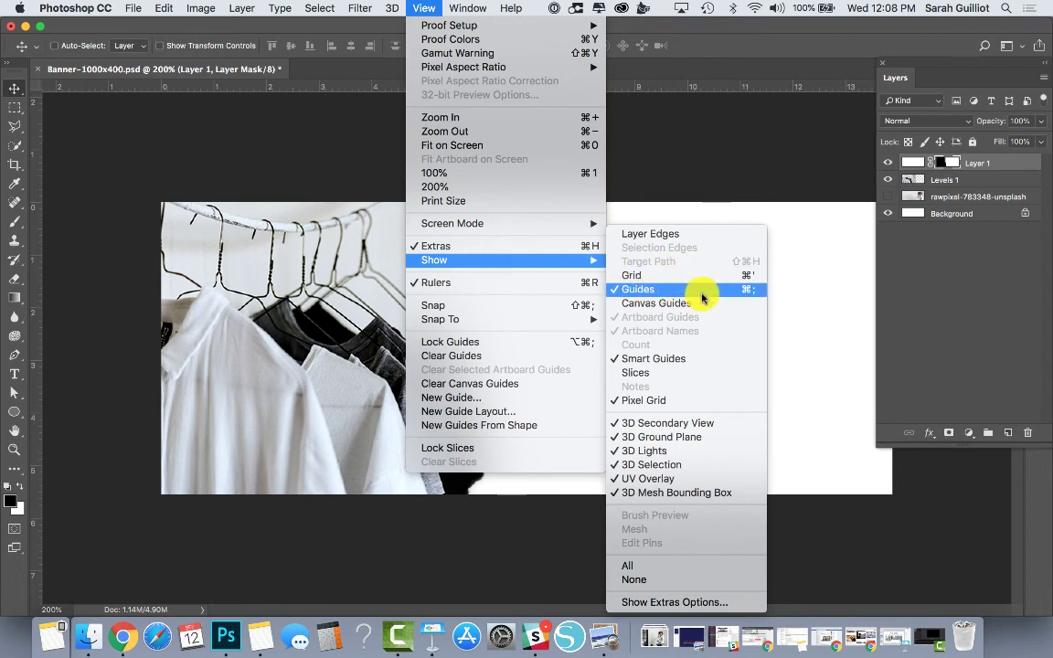
left_click(736, 160)
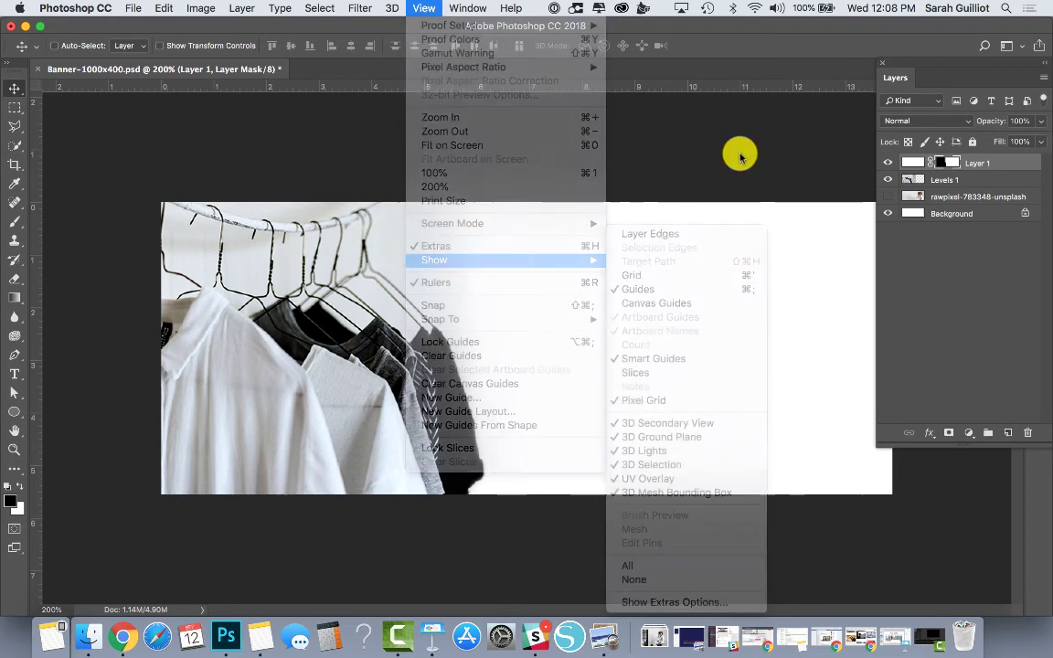
left_click_drag(903, 83, 930, 70)
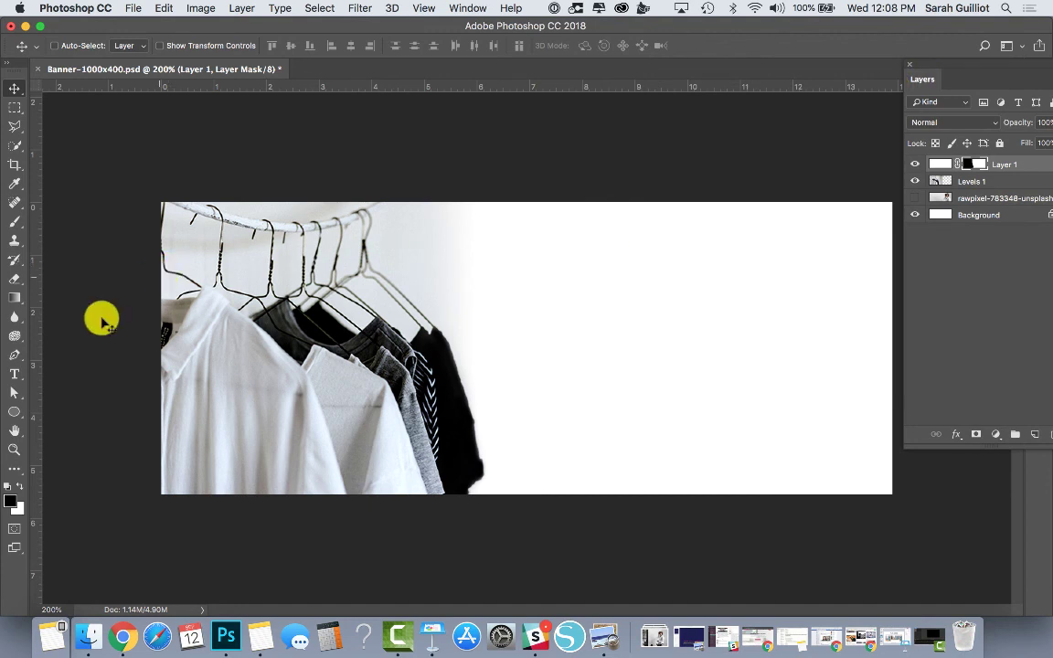
Add the 50 pt text "Custom T-Shirts For Sale!" on three lines in the banner's white area
left_click(14, 374)
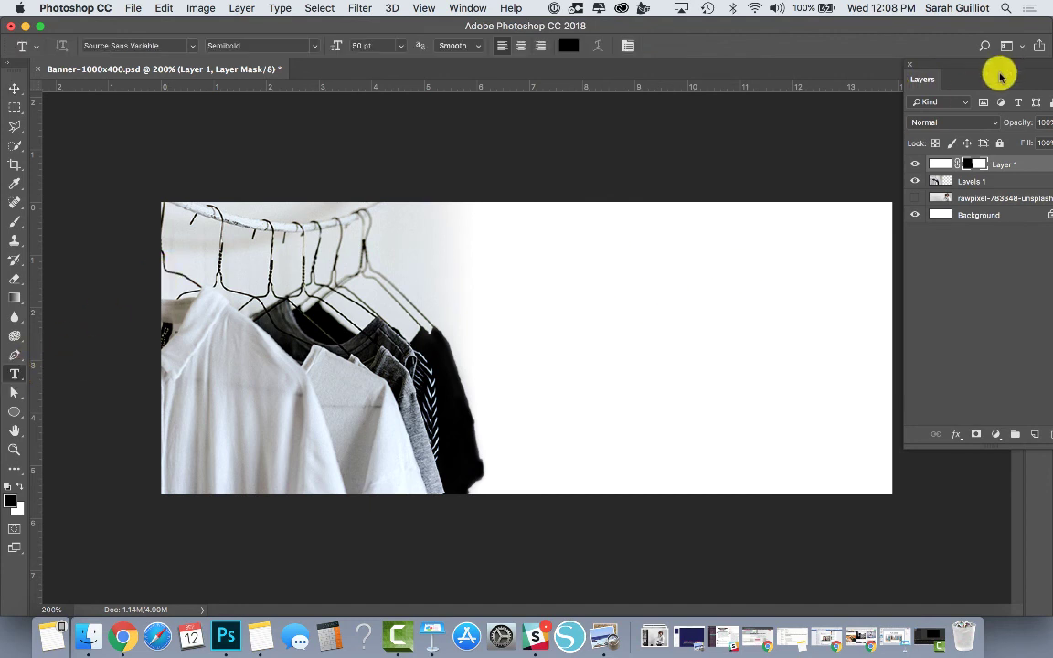
left_click_drag(977, 66, 923, 62)
left_click(608, 284)
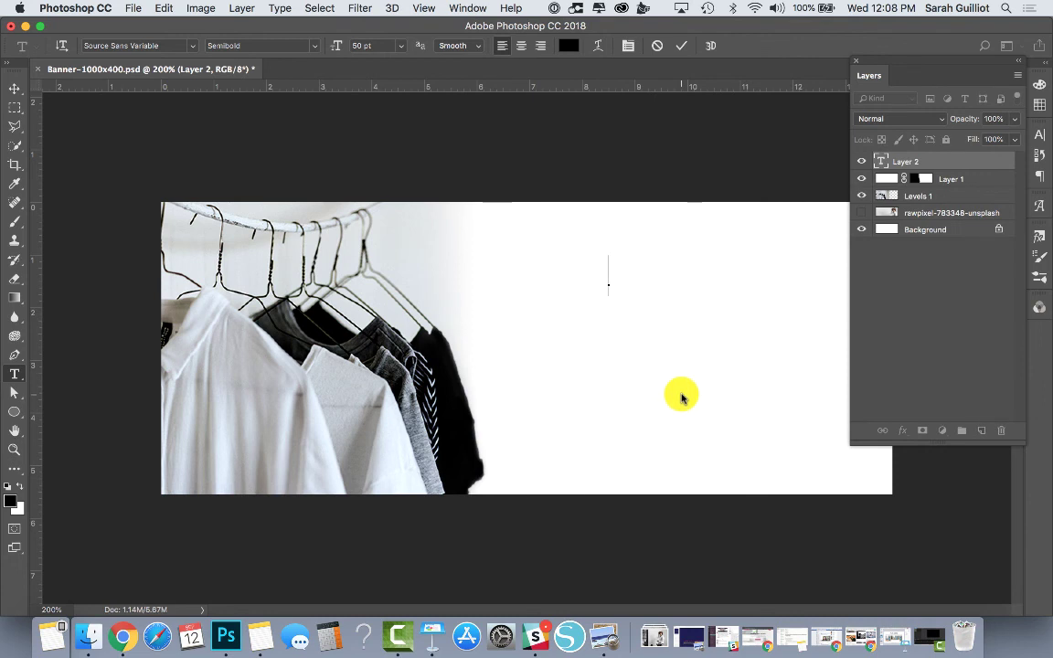
type("T")
key("BackSpace")
type("Custom")
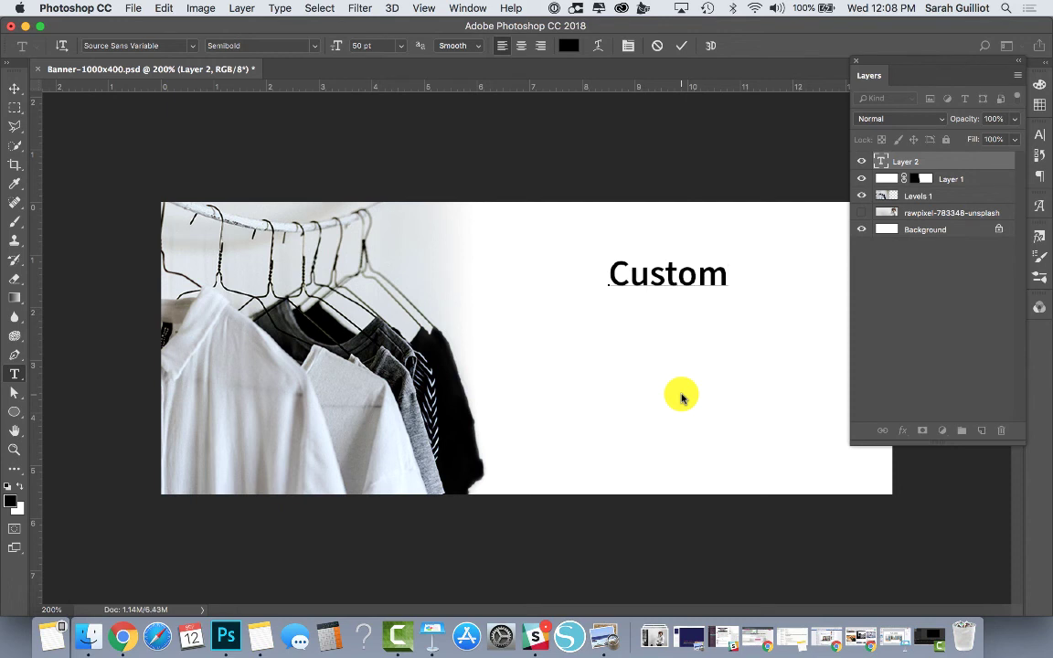
key("Return")
type("T-Shirts")
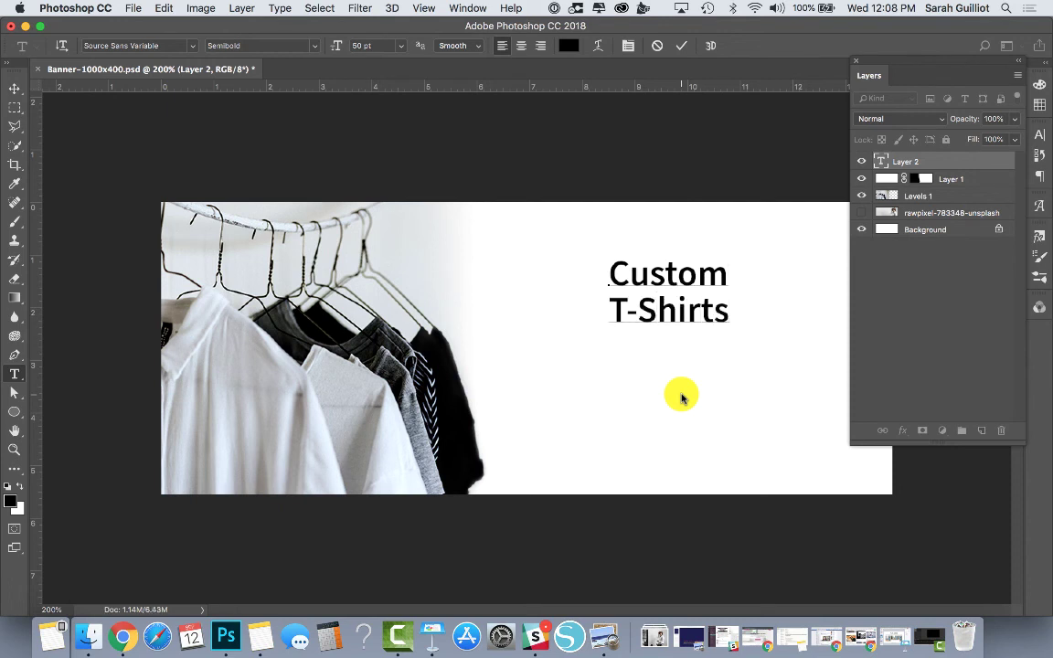
key("Return")
type("For Sale!")
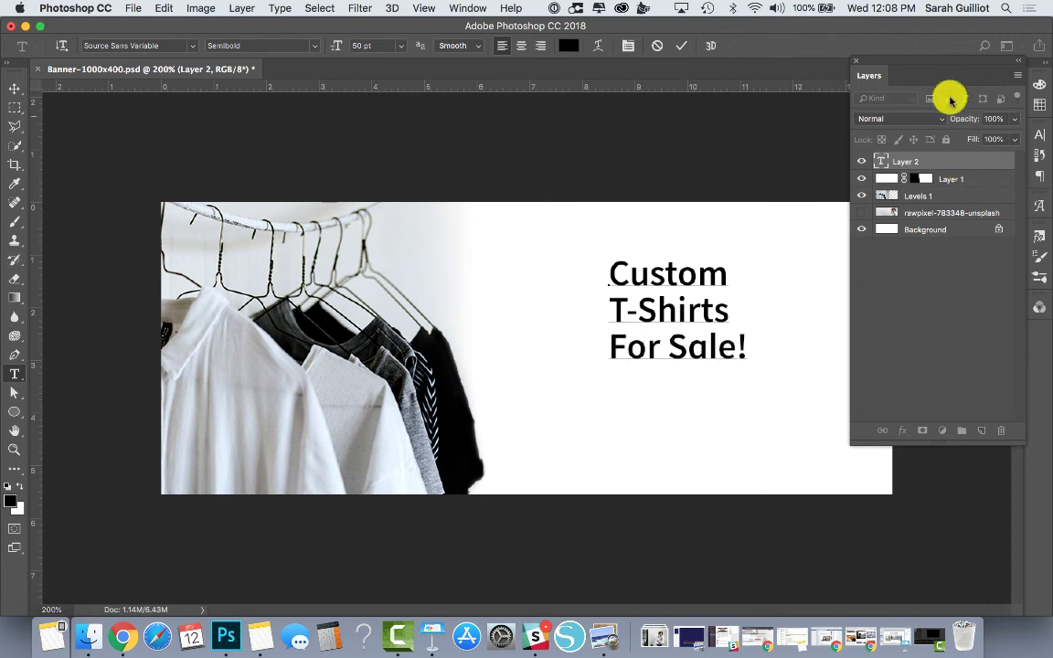
left_click_drag(900, 58, 933, 70)
left_click(11, 88)
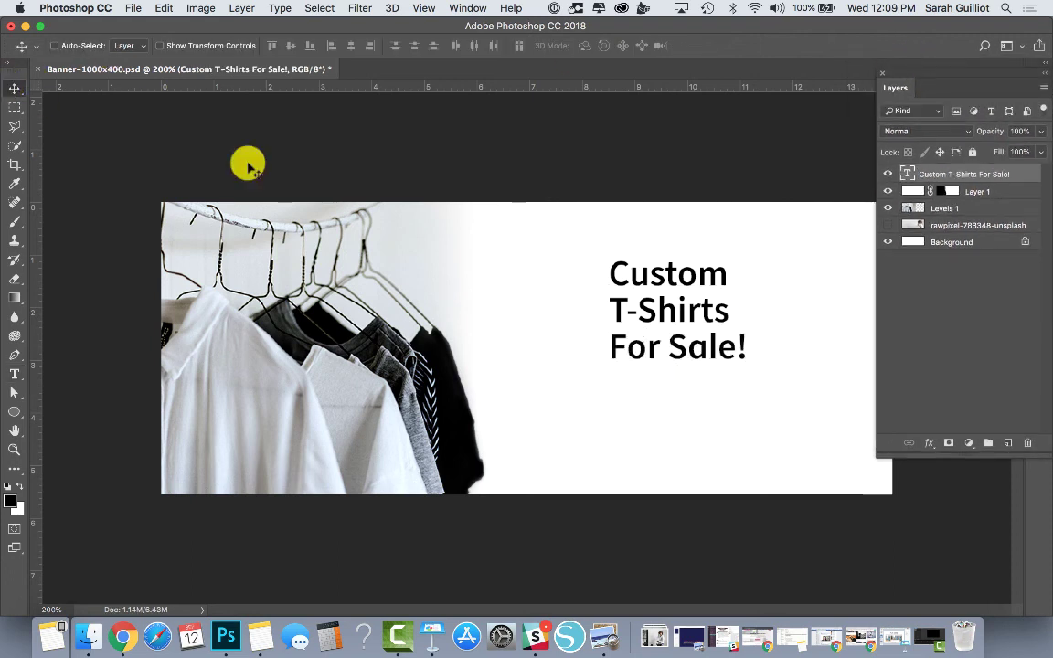
Enlarge the "Custom T-Shirts For Sale!" text with Free Transform and position it to fill the white area beside the clothes
key("ctrl+t")
left_click_drag(747, 371, 850, 468)
left_click_drag(682, 292, 627, 268)
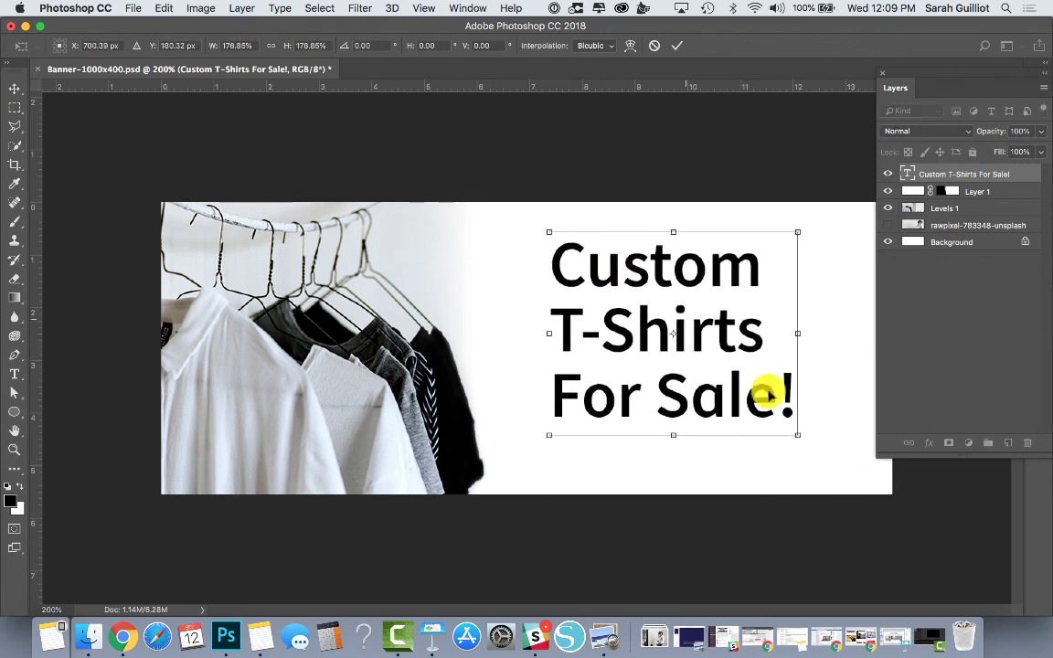
left_click_drag(801, 435, 827, 468)
key("Return")
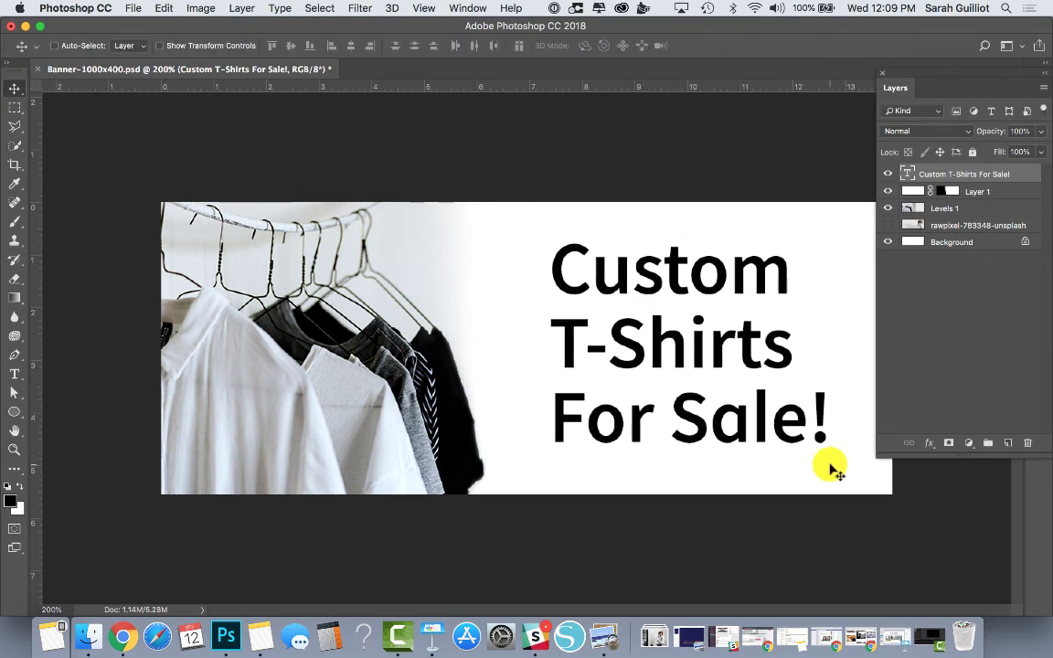
key("ctrl+minus")
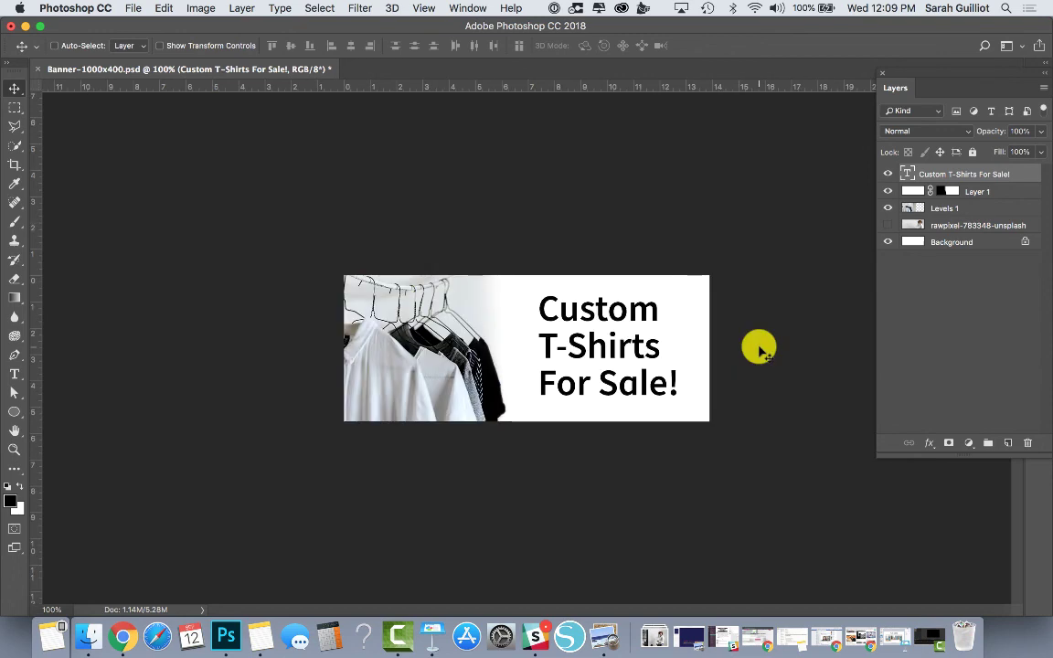